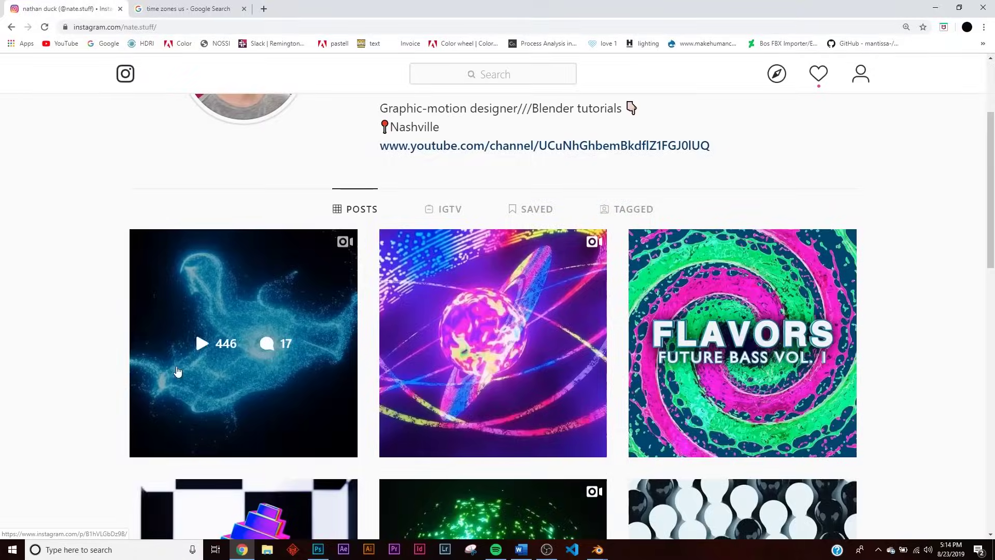
View and close the blue particle video post, then minimize Chrome to show the desktop.
left_click(177, 371)
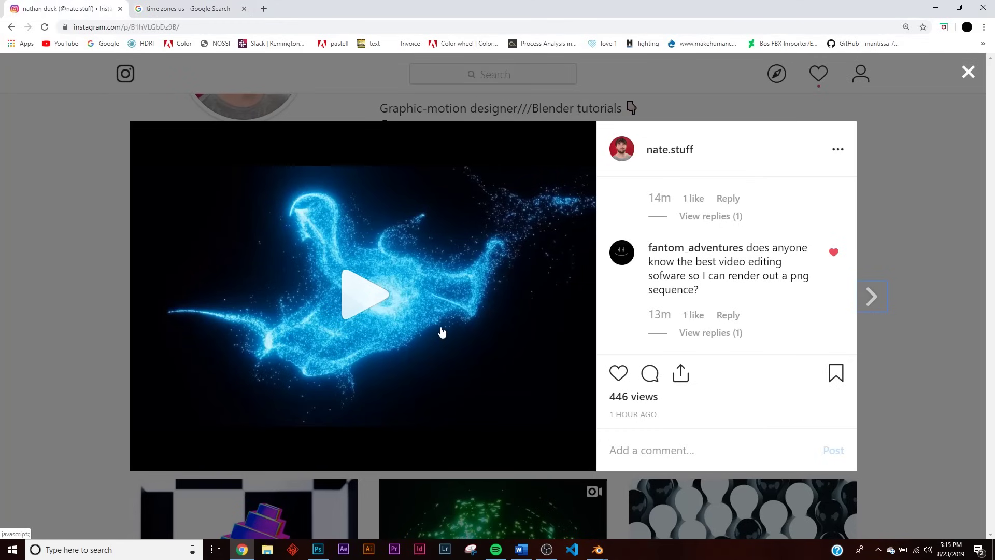
left_click(917, 201)
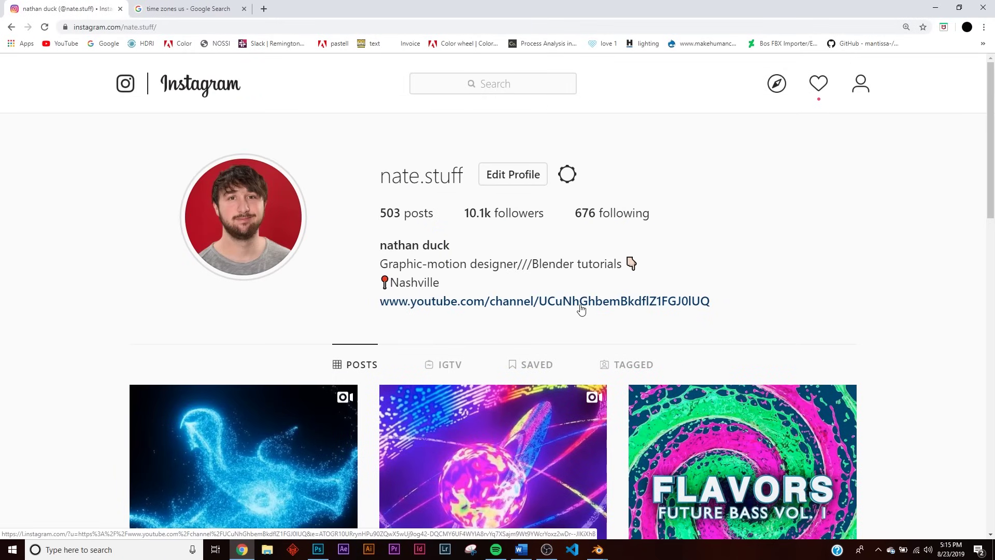
scroll(579, 314, "down", 3)
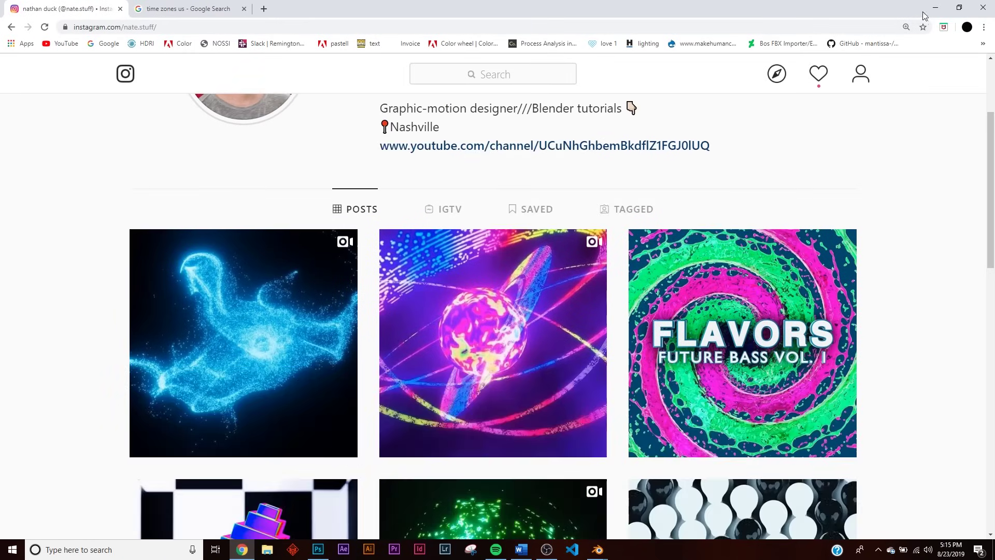
left_click(926, 13)
Add an icosphere and subdivide its mesh with 10 cuts and smoothness 1.
mouse_move(597, 549)
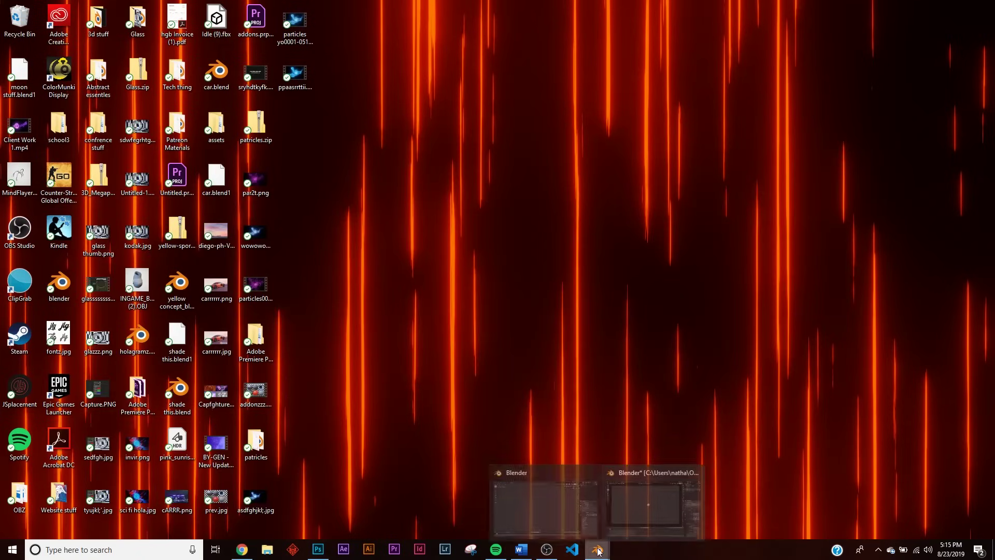
left_click(524, 505)
key("shift+a")
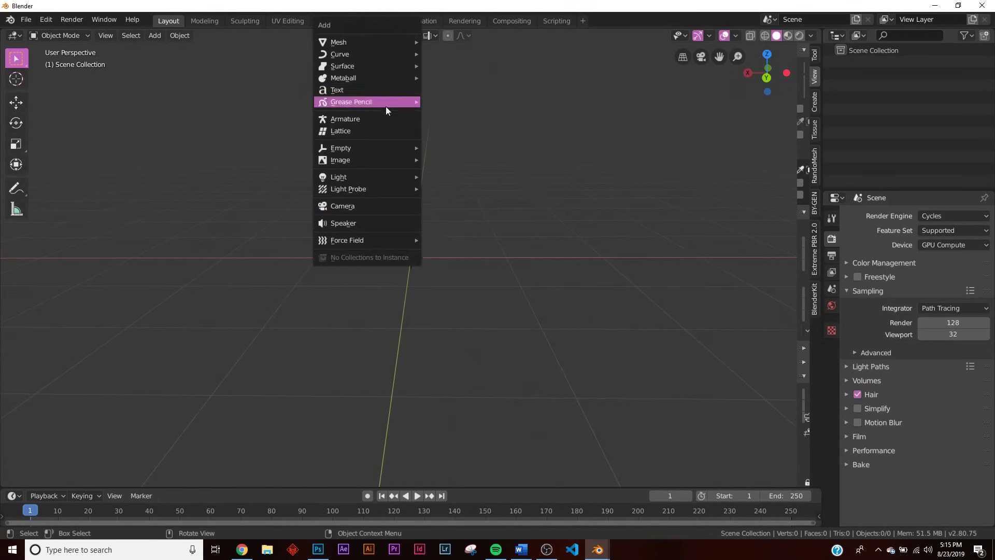
mouse_move(373, 41)
left_click(475, 89)
key("Tab")
right_click(447, 197)
left_click(447, 197)
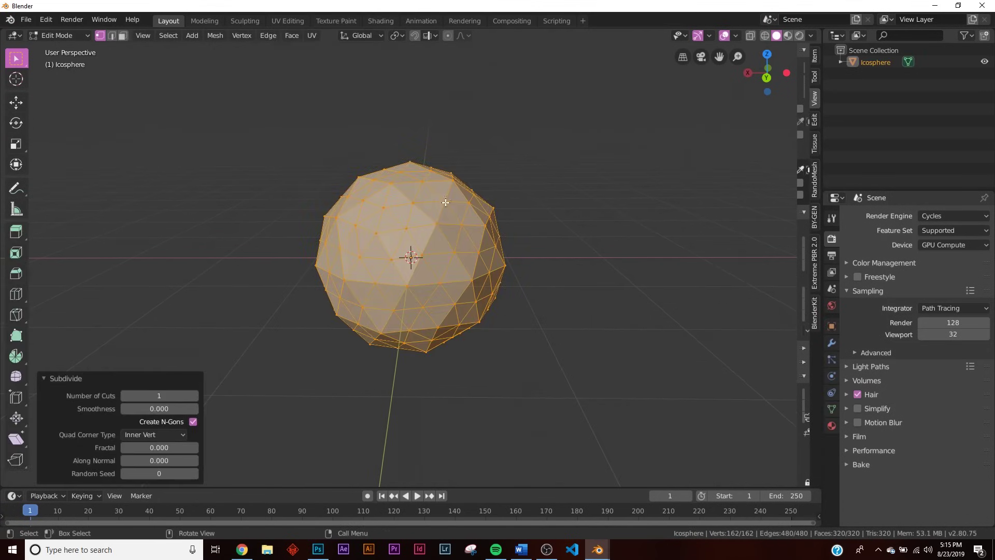
left_click_drag(159, 409, 187, 396)
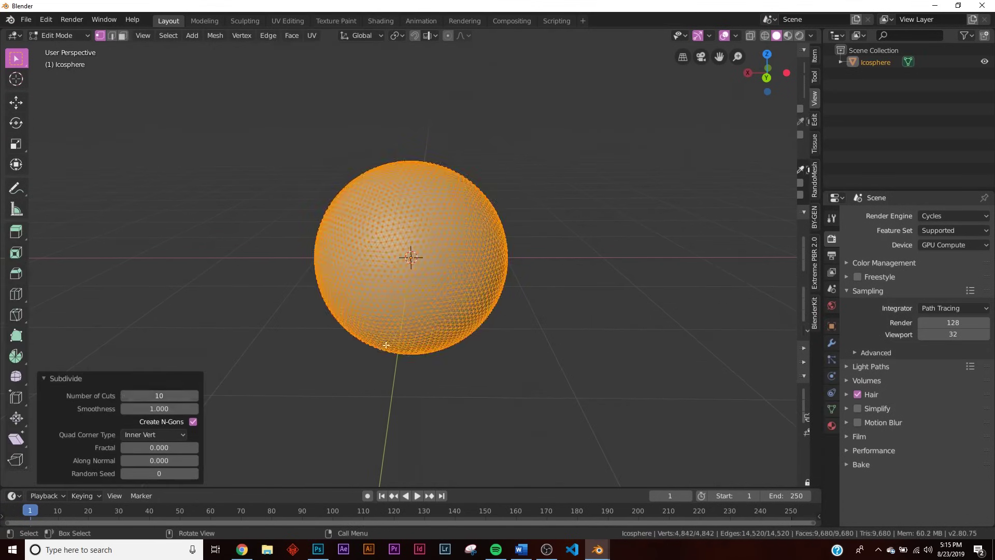
key("Tab")
Add a 2 m cube and move it -6.34 m along X away from the sphere.
middle_click_drag(540, 306, 460, 285)
scroll(485, 275, "down", 3)
key("shift+a")
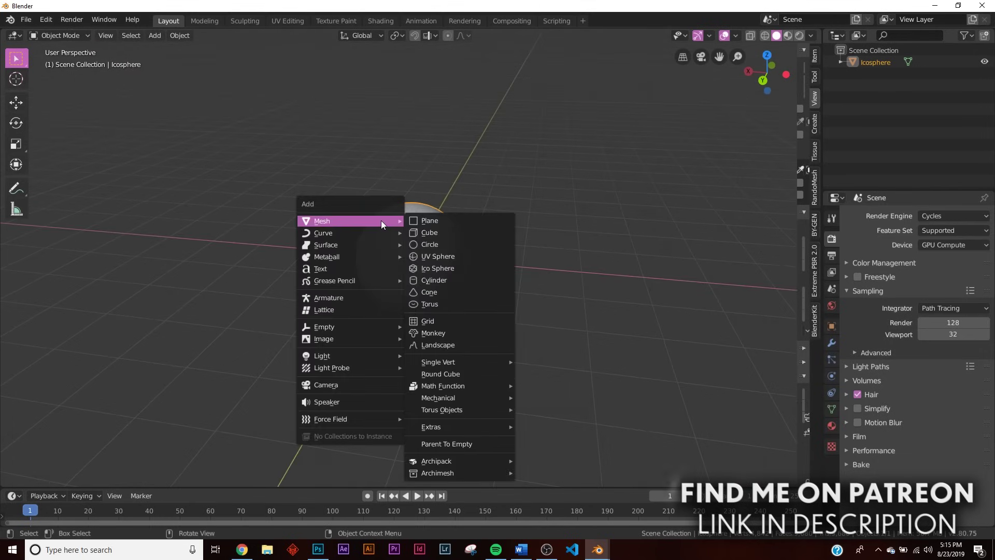
left_click(430, 228)
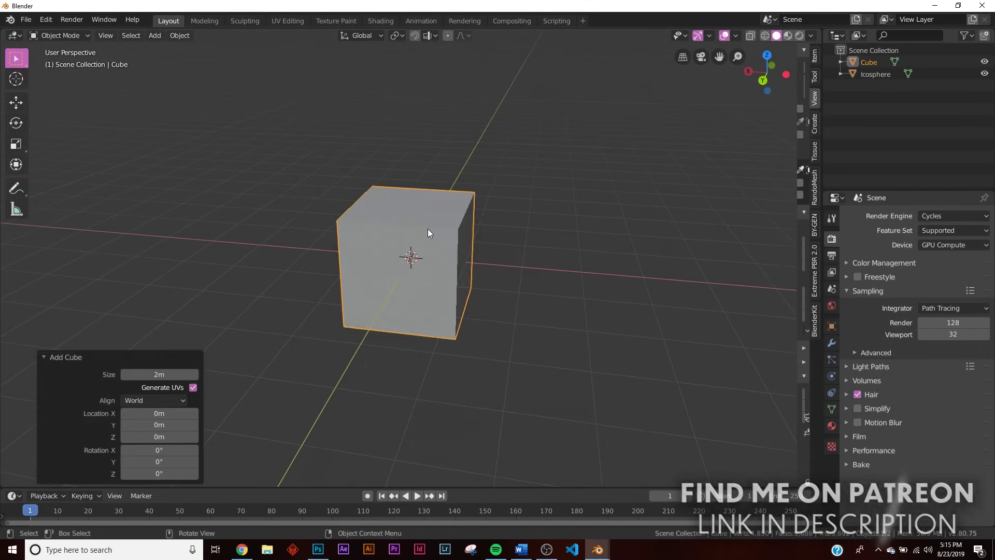
left_click(9, 106)
scroll(446, 282, "up", 2)
middle_click_drag(445, 281, 507, 258)
left_click_drag(361, 253, 663, 263)
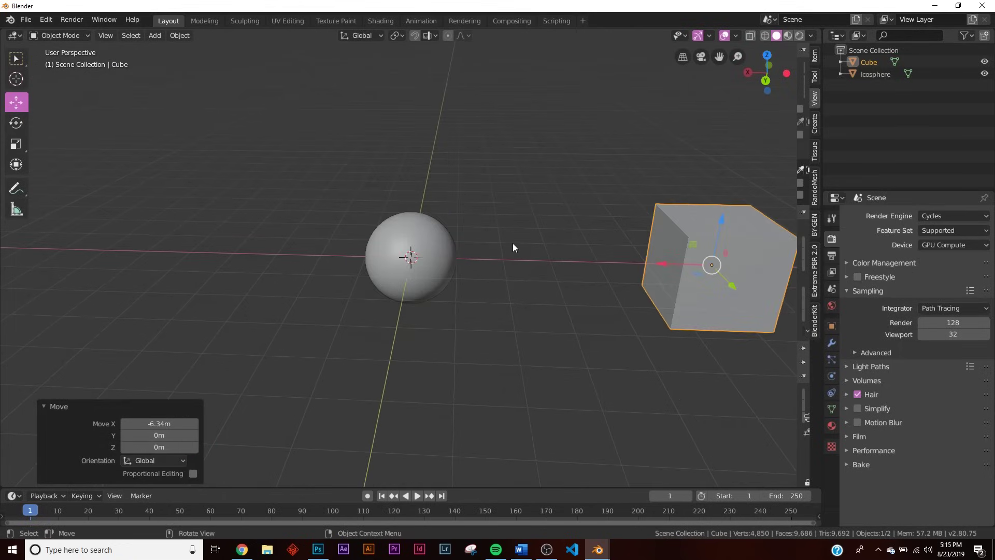
Select the icosphere and frame the view on it.
middle_click_drag(512, 244, 374, 238, "shift")
scroll(465, 263, "down", 3)
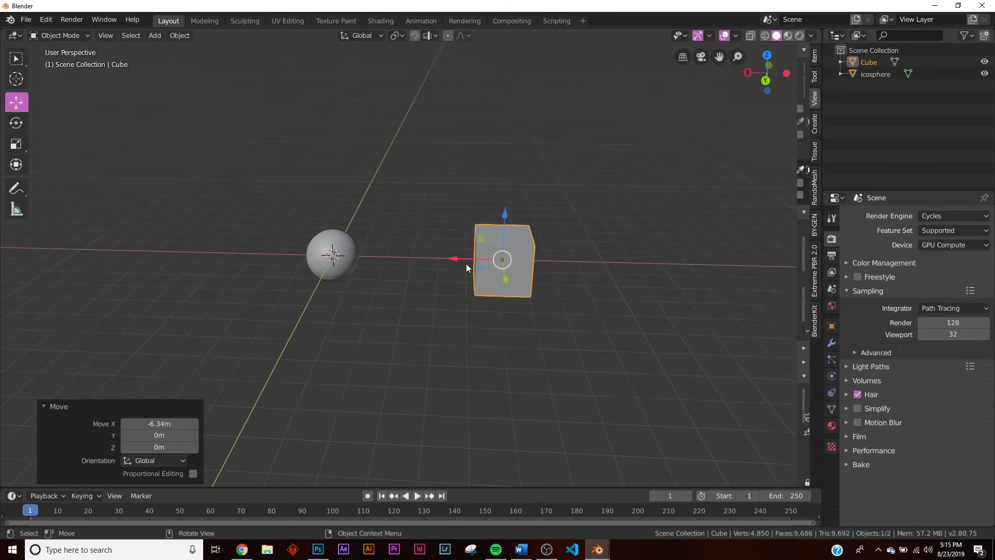
middle_click_drag(562, 217, 637, 270)
scroll(548, 268, "up", 3)
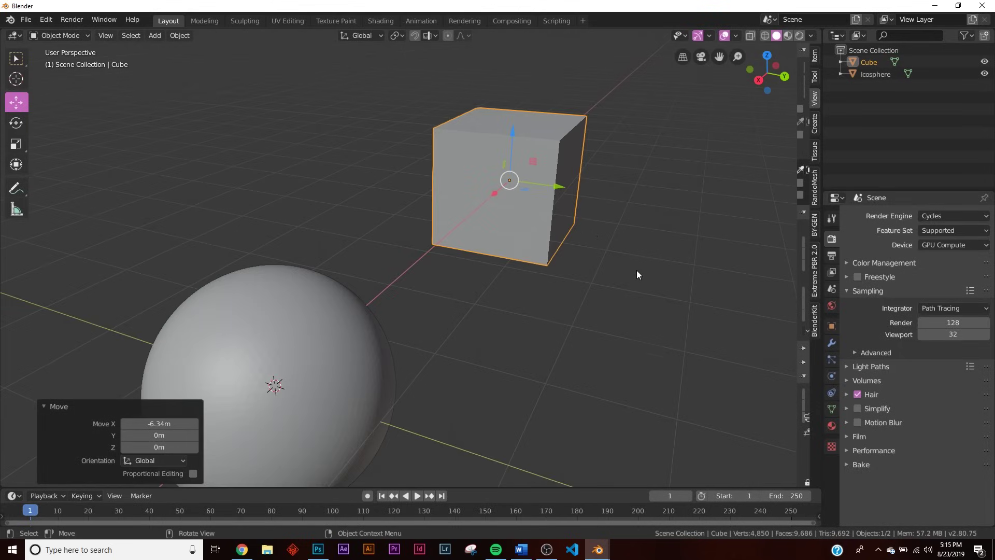
middle_click_drag(564, 220, 452, 226)
key("Tab")
key("Tab")
scroll(556, 238, "down", 5)
left_click(365, 248)
key("KP_Decimal")
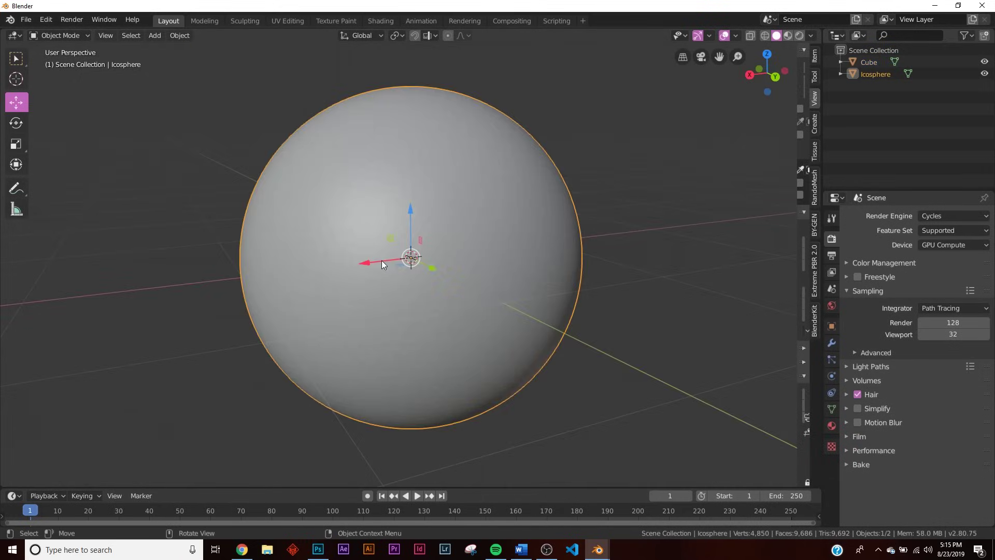
scroll(449, 265, "down", 2)
scroll(450, 266, "down", 2)
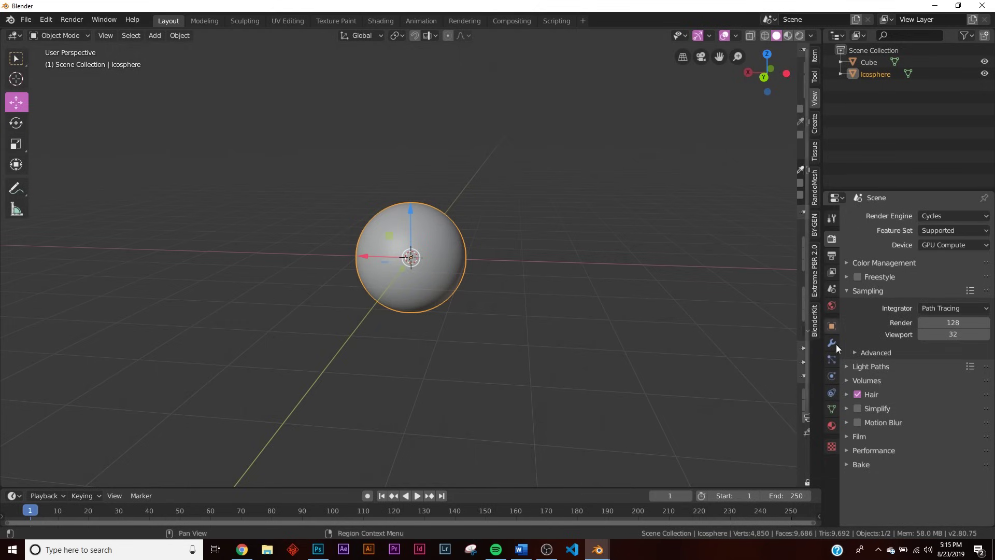
Add a new particle system to the icosphere and preview it from frame 1.
left_click(832, 358)
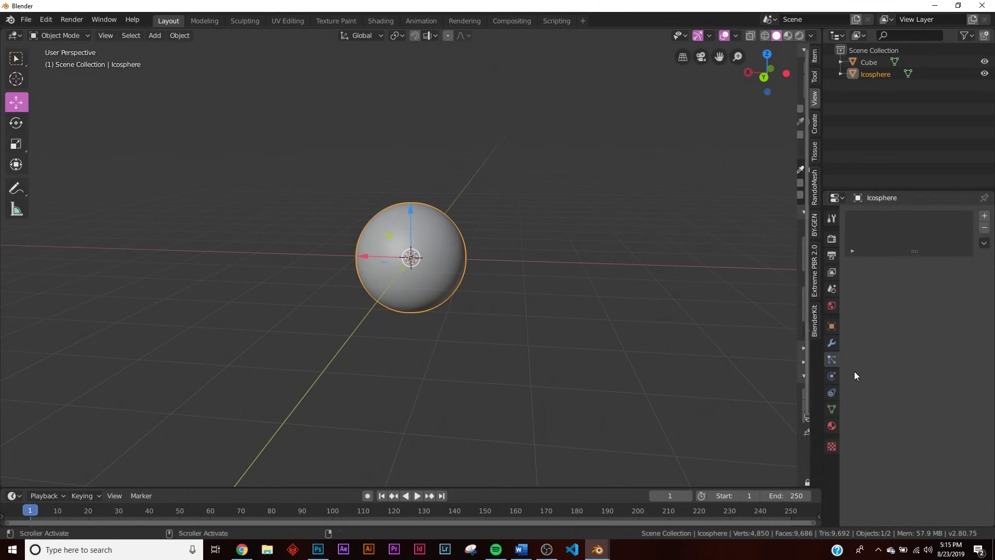
left_click(985, 216)
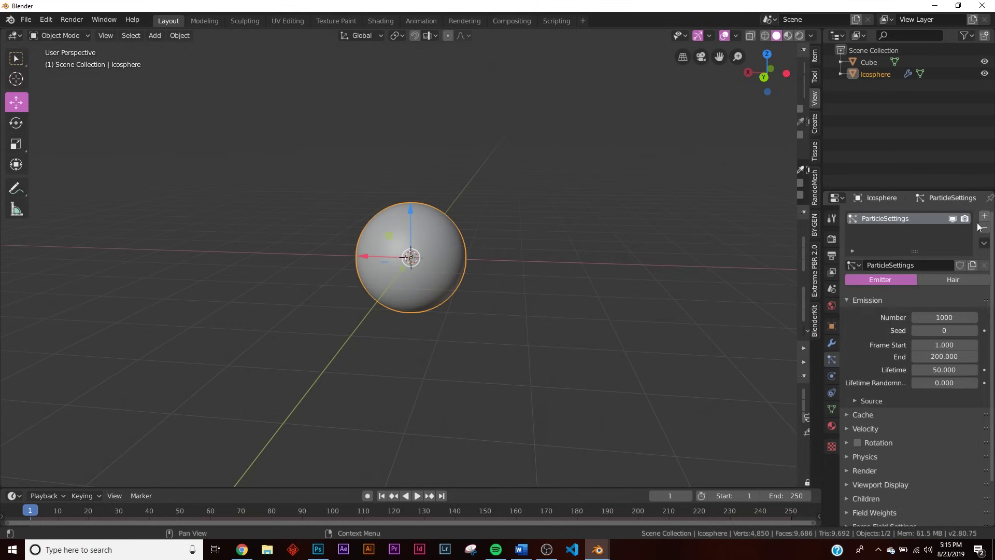
left_click(417, 495)
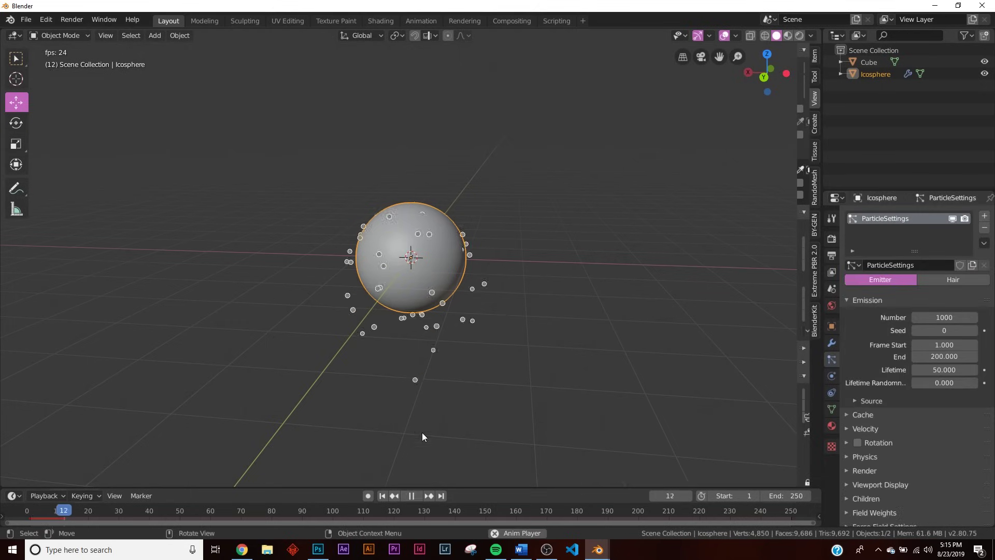
left_click(417, 495)
left_click(381, 497)
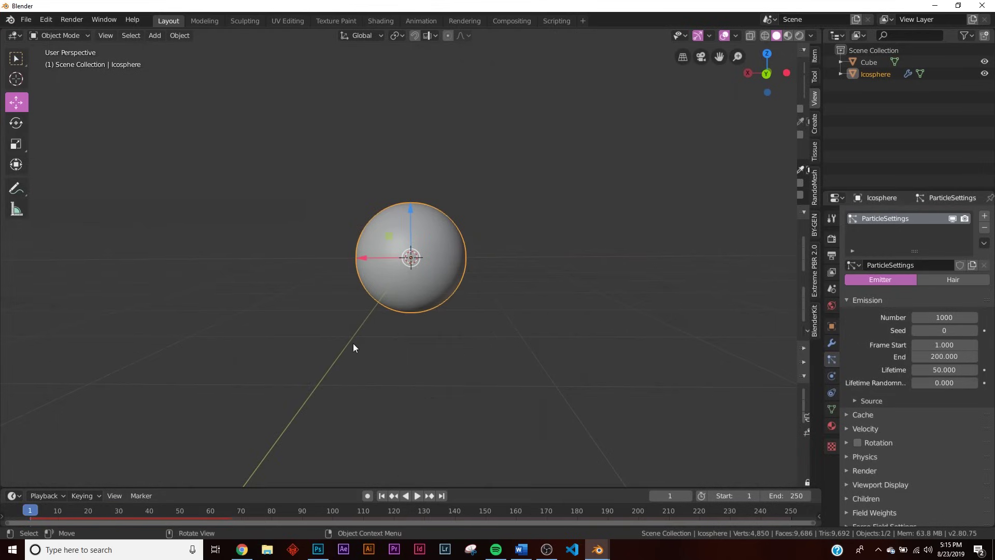
Set the particle system's Gravity field weight to 0.
scroll(885, 346, "down", 2)
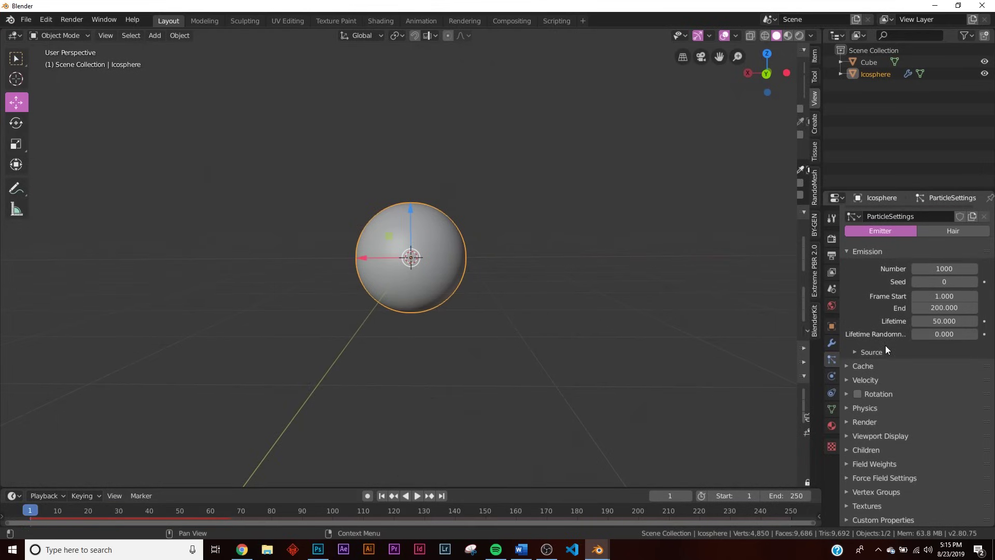
left_click(884, 464)
scroll(905, 451, "down", 5)
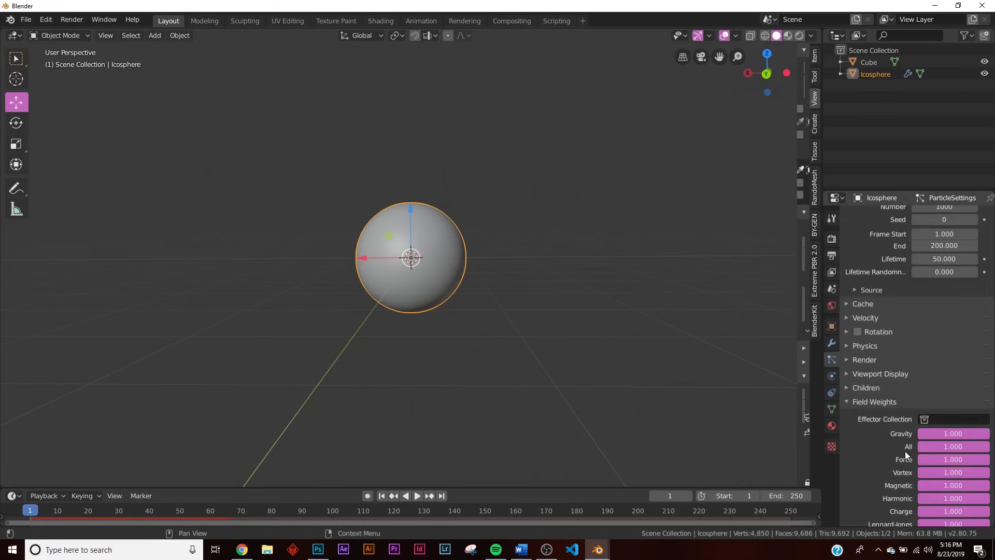
left_click_drag(982, 374, 920, 373)
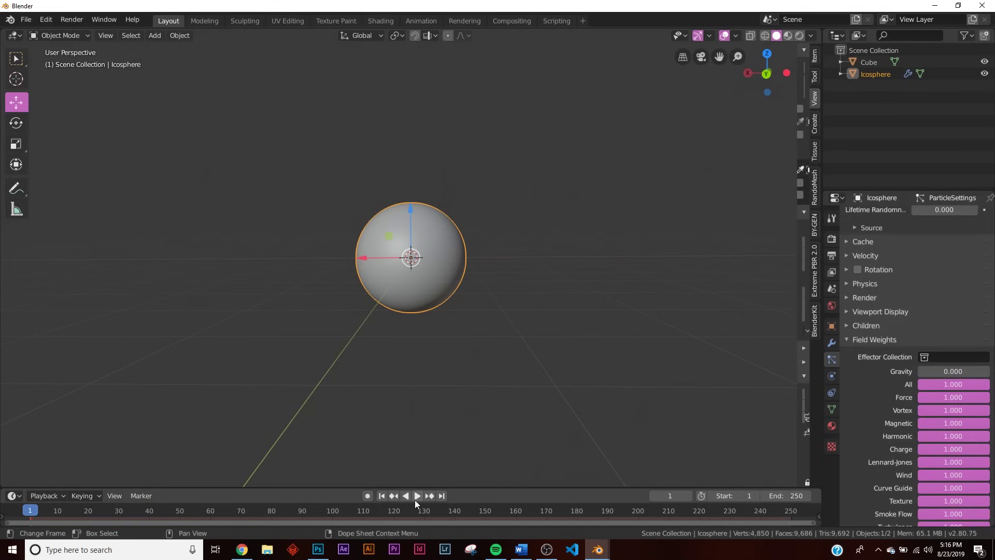
Play the weightless particles to frame 81, then rewind to frame 1.
left_click(416, 498)
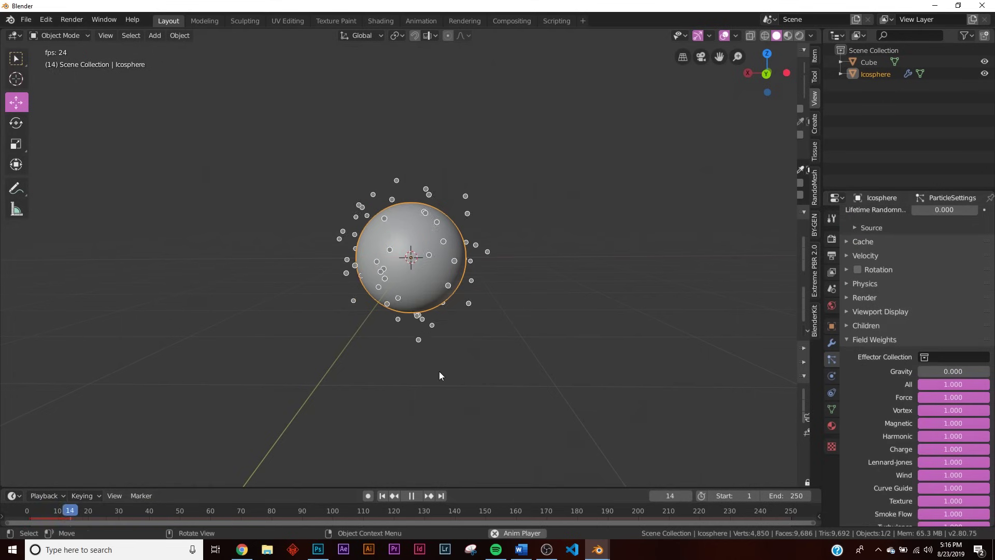
left_click(411, 496)
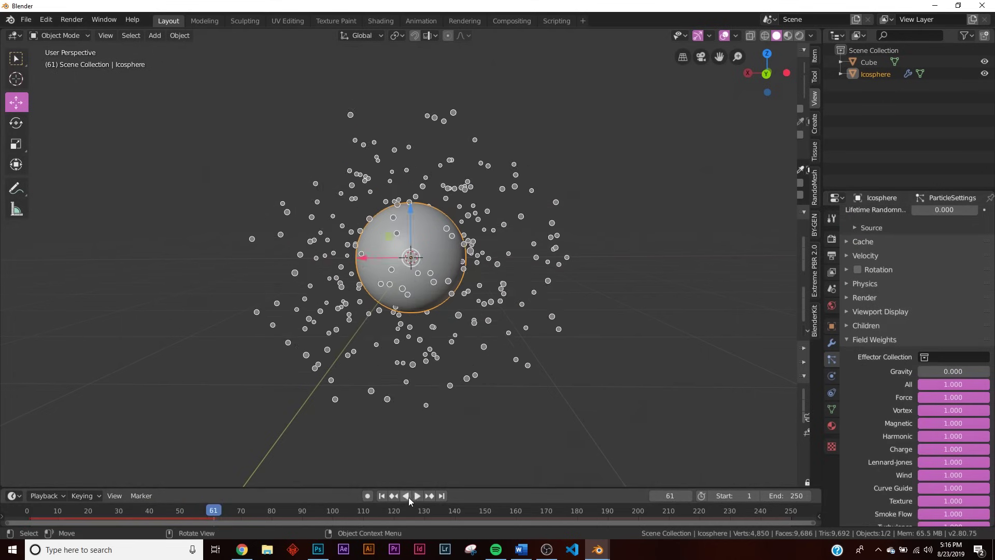
middle_click_drag(318, 285, 433, 459)
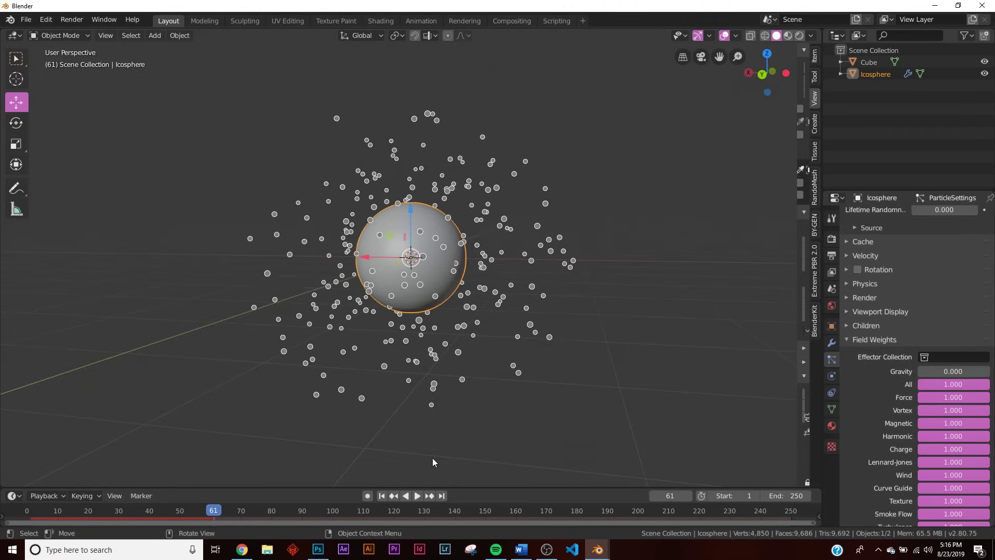
left_click(417, 496)
left_click(399, 493)
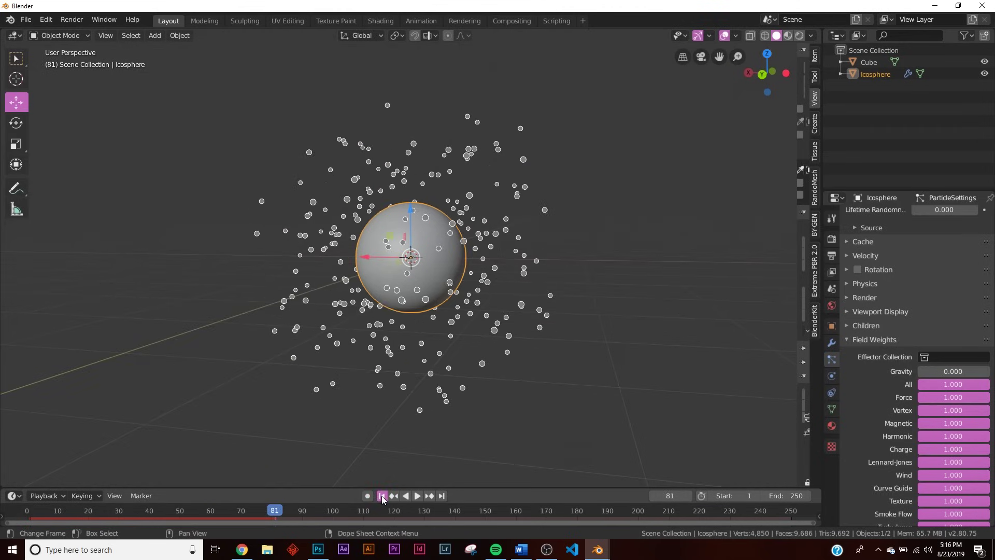
left_click(381, 496)
middle_click_drag(446, 369, 462, 369)
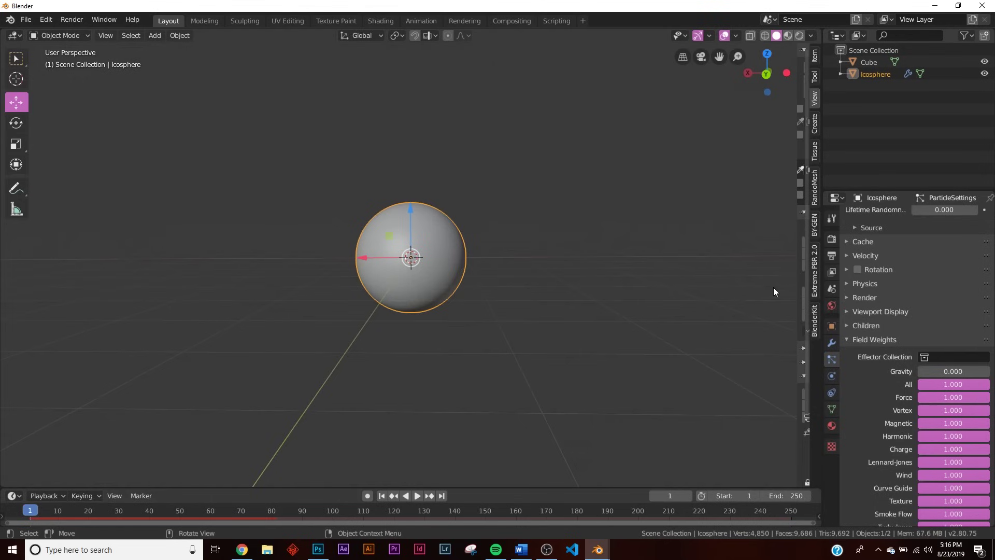
Add a Turbulence force field scaled to 2.167 and preview the particles.
key("shift+a")
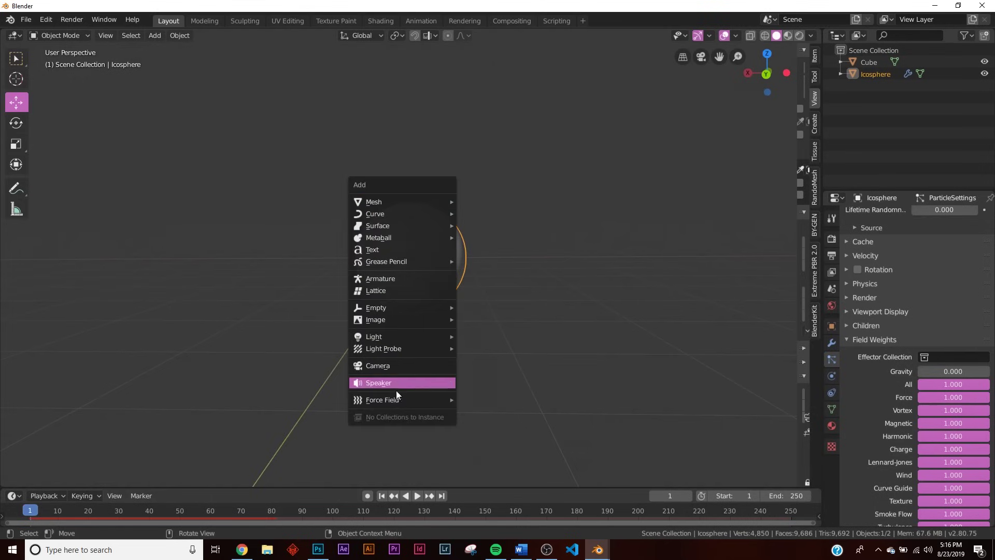
mouse_move(393, 400)
left_click(482, 374)
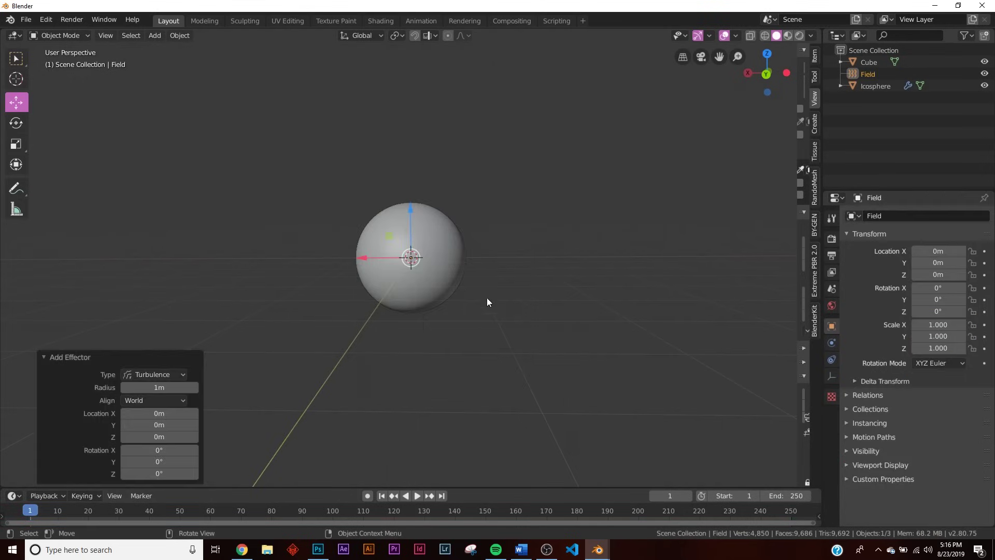
key("s")
left_click(185, 254)
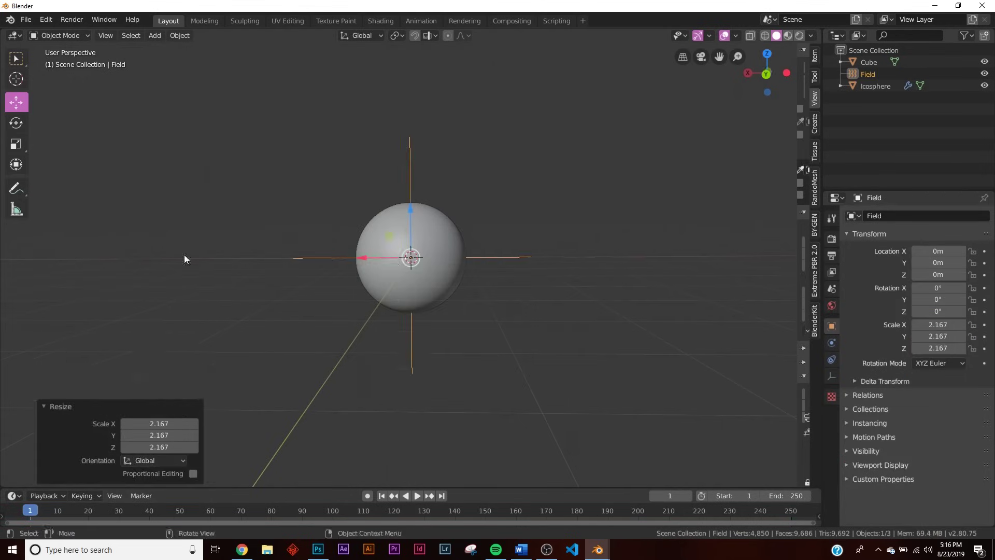
middle_click_drag(184, 254, 394, 269)
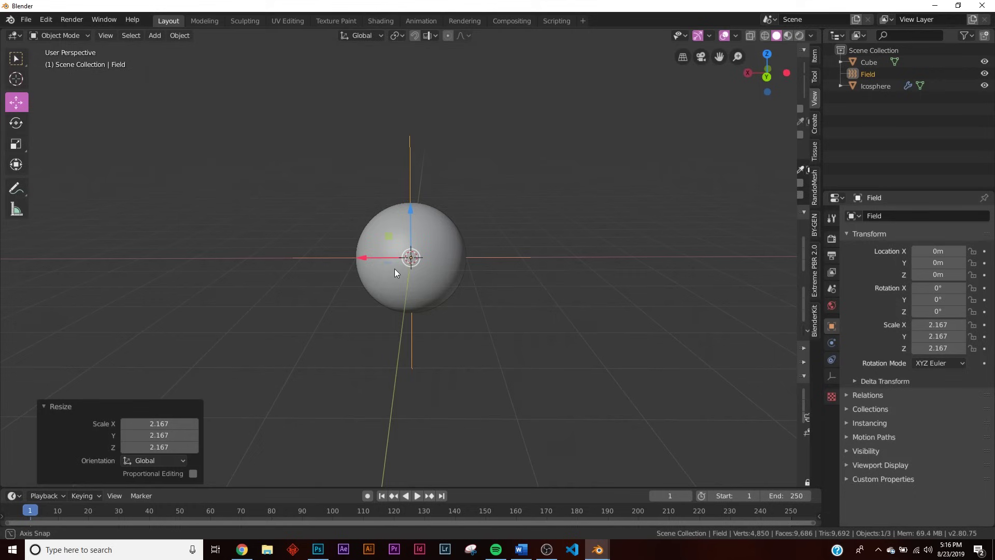
left_click(417, 497)
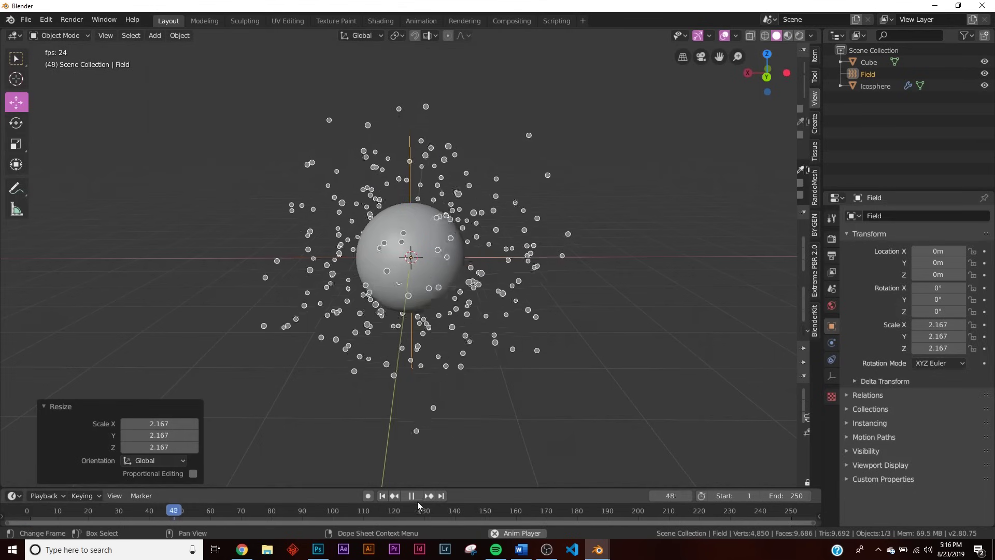
middle_click_drag(418, 502, 433, 433)
left_click(411, 496)
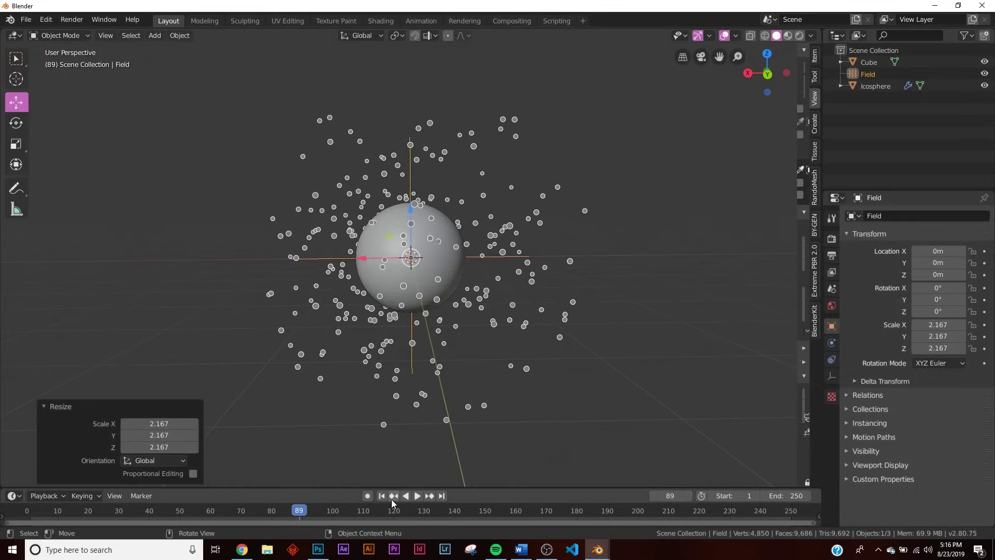
left_click(387, 496)
Set the Field's turbulence strength to 50 and preview the scattering particles.
left_click(869, 74)
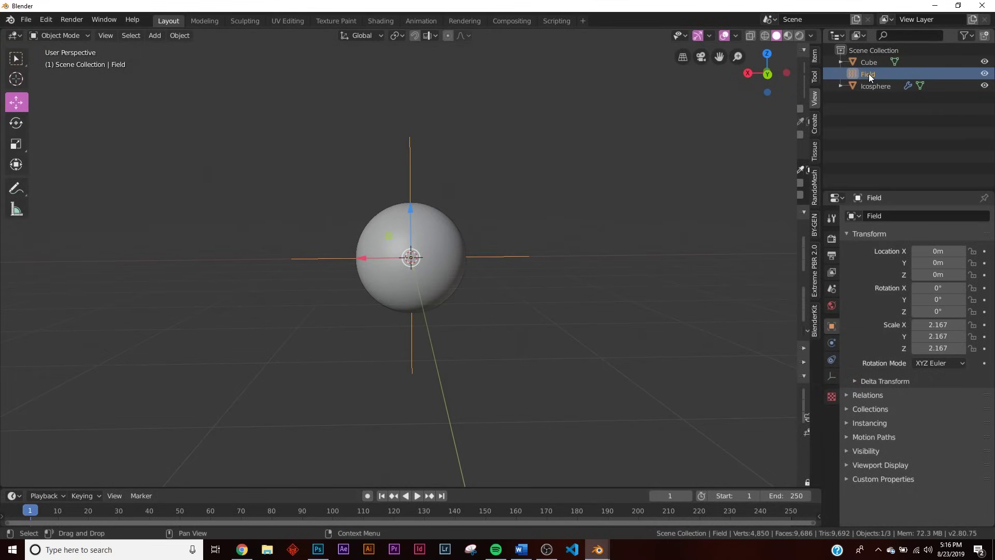
left_click(831, 343)
left_click(931, 331)
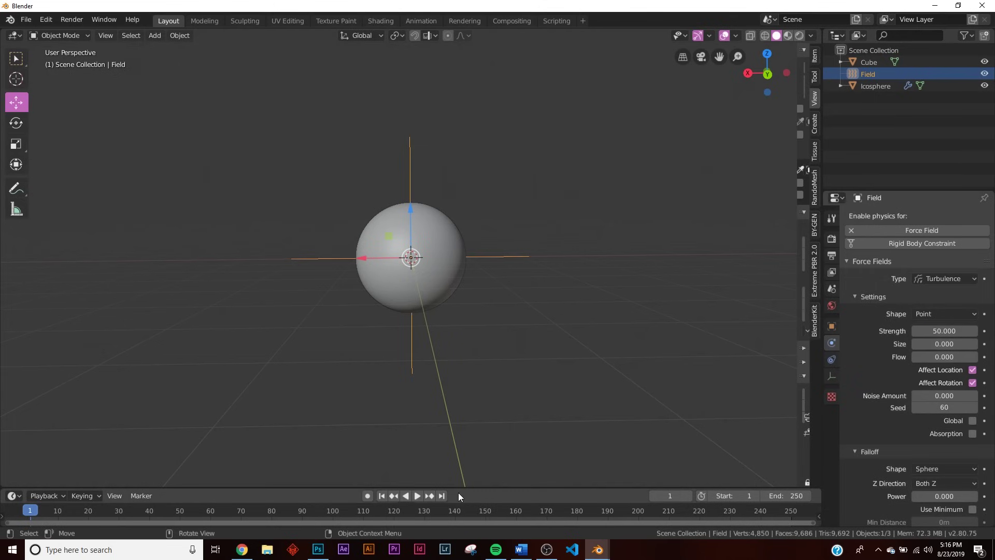
left_click(417, 496)
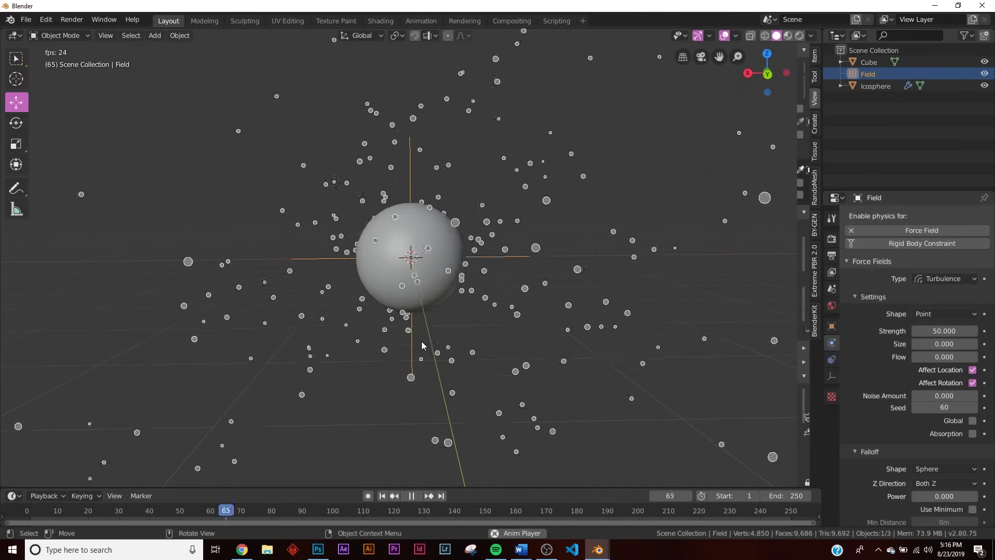
left_click(411, 496)
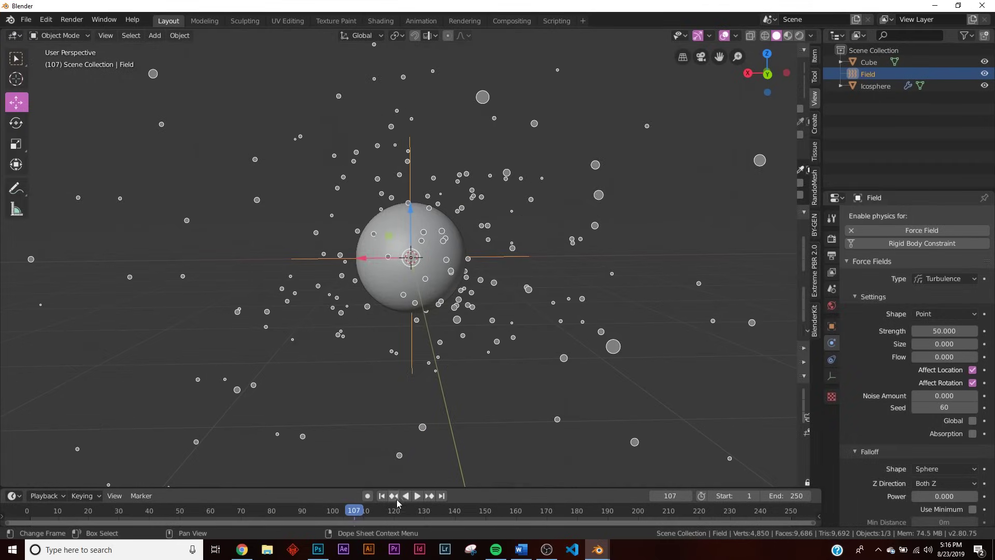
left_click(386, 497)
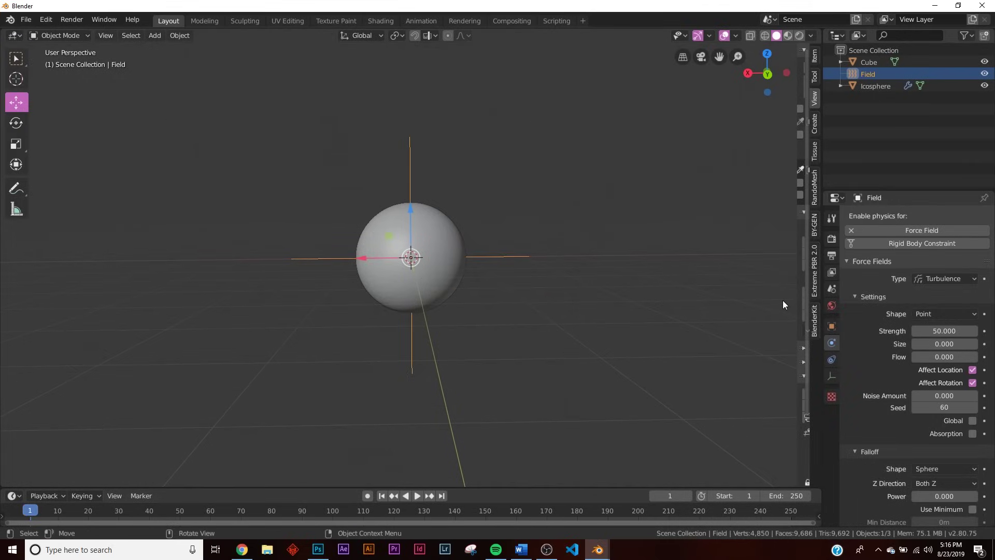
Set Time Remapping Old to 50 with New at 100 and preview the playback.
left_click(832, 256)
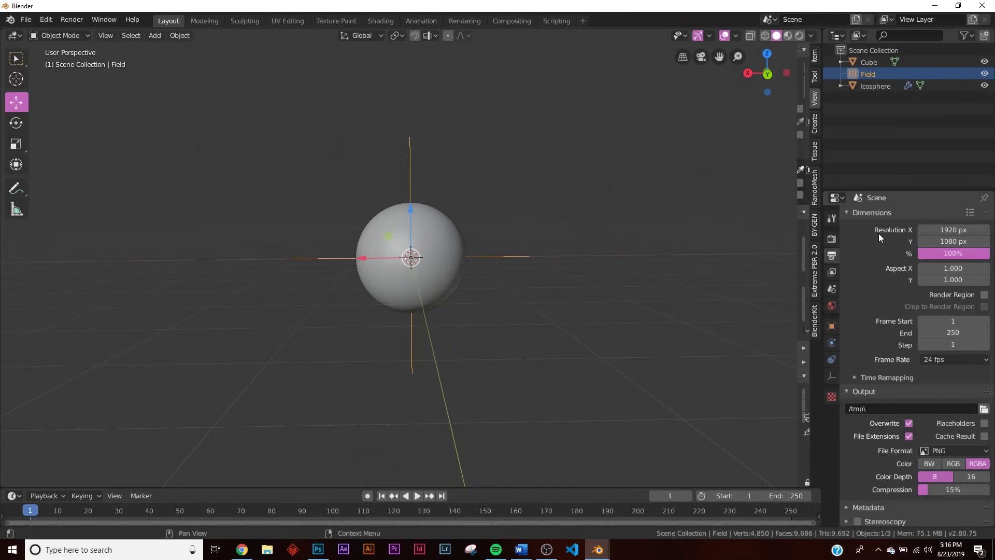
left_click(888, 378)
scroll(900, 376, "down", 1)
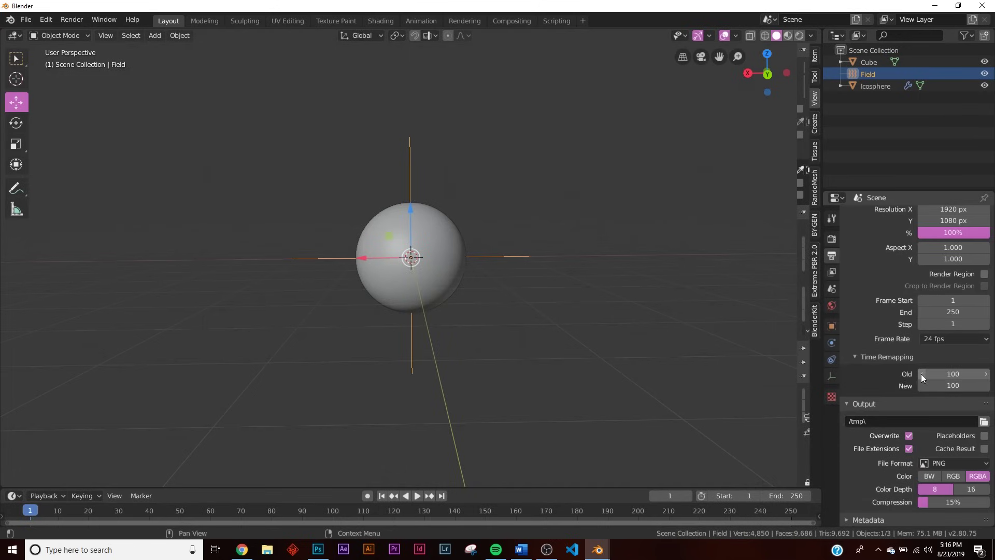
left_click(950, 369)
type("50")
key("Return")
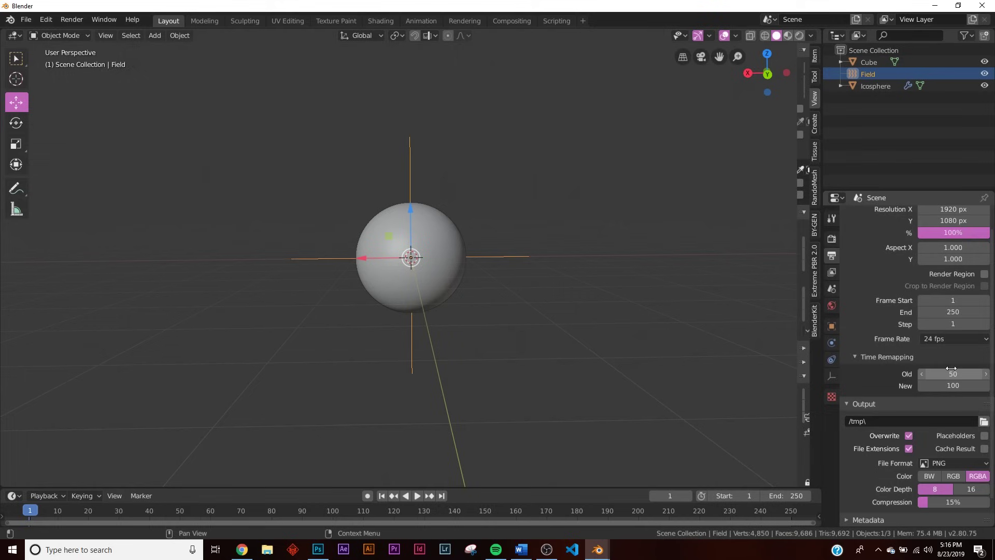
left_click(417, 496)
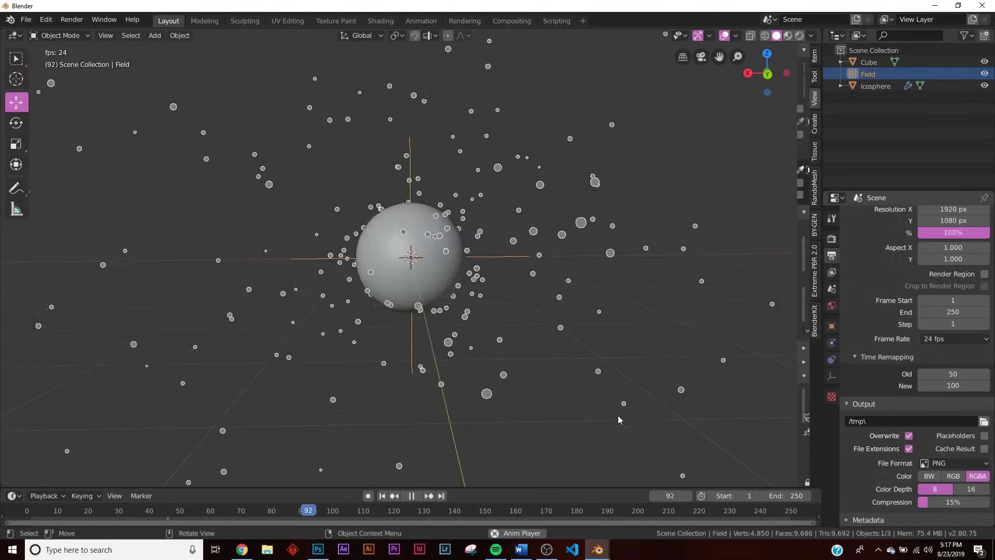
left_click(409, 497)
left_click(383, 496)
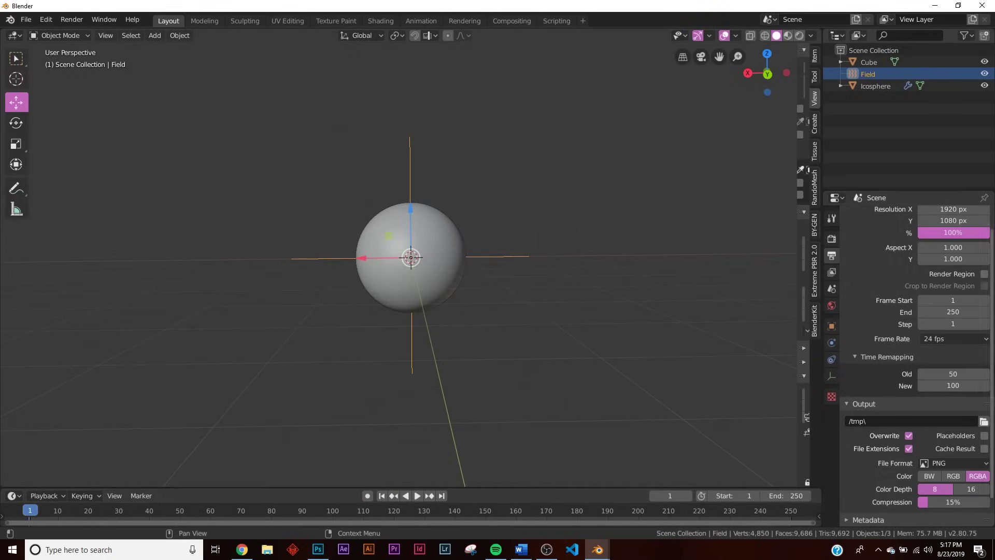
Compare the remapped playback again and re-enter the Old value of 50.
left_click(952, 373)
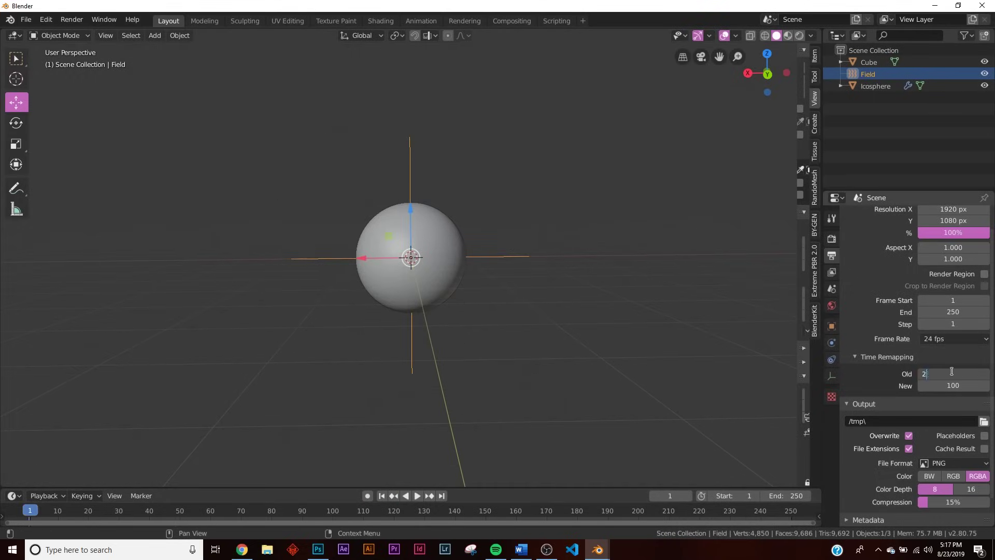
left_click(415, 497)
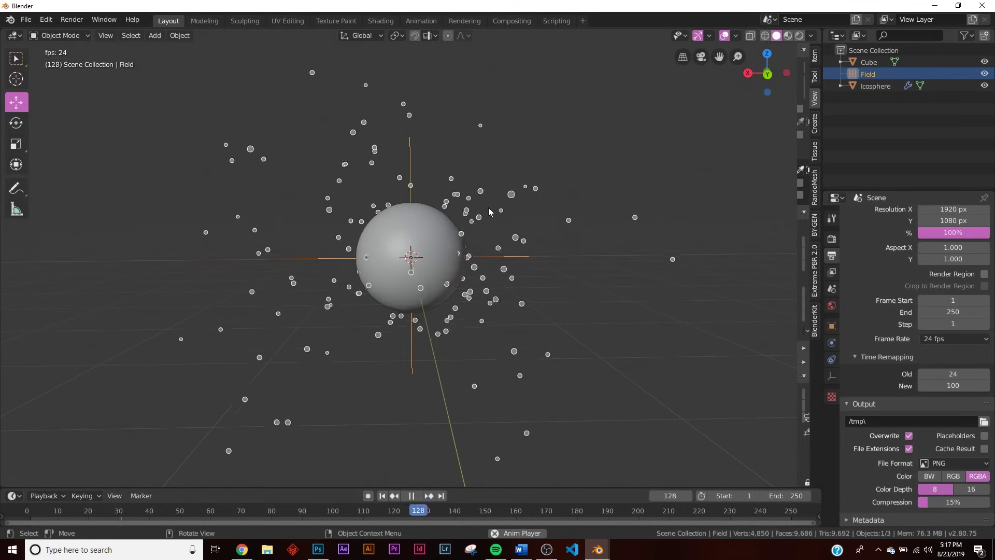
left_click(410, 497)
left_click(382, 496)
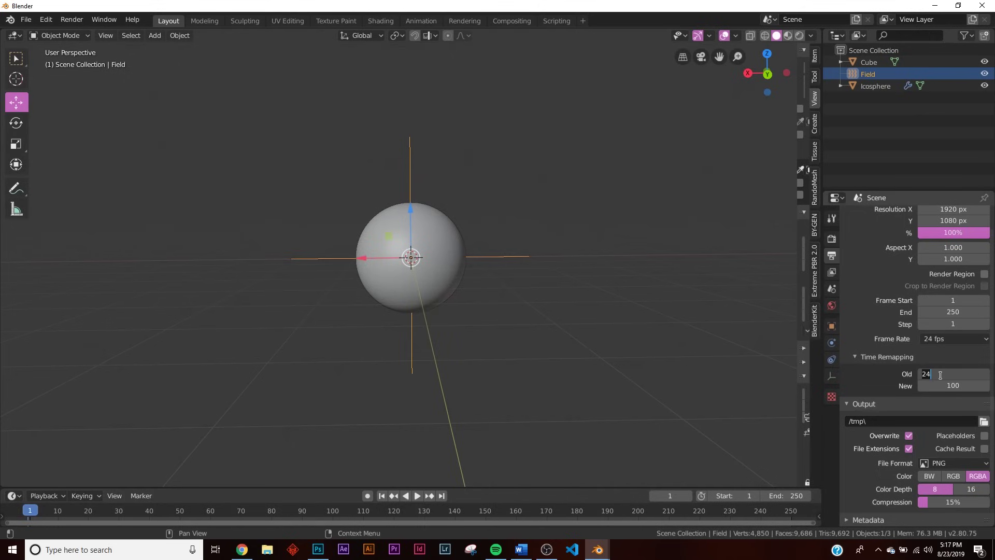
key("Return")
type("0")
key("Return")
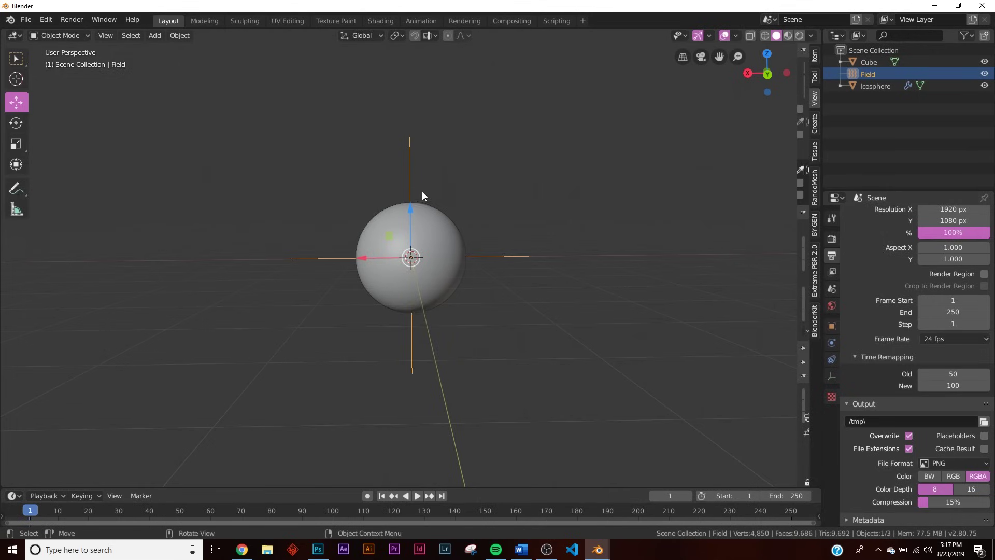
Set the turbulence Flow to 8 and preview the stronger flow.
left_click(832, 342)
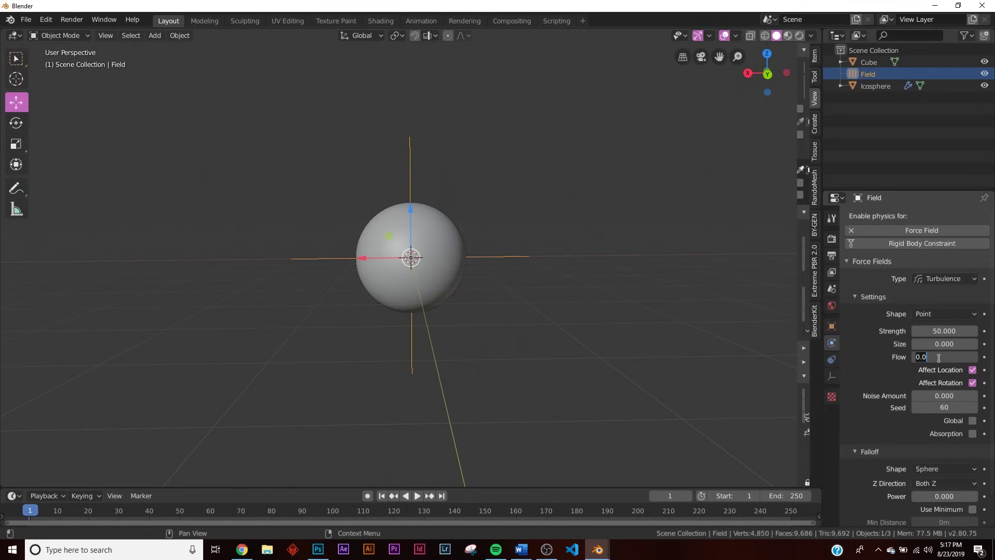
left_click(418, 496)
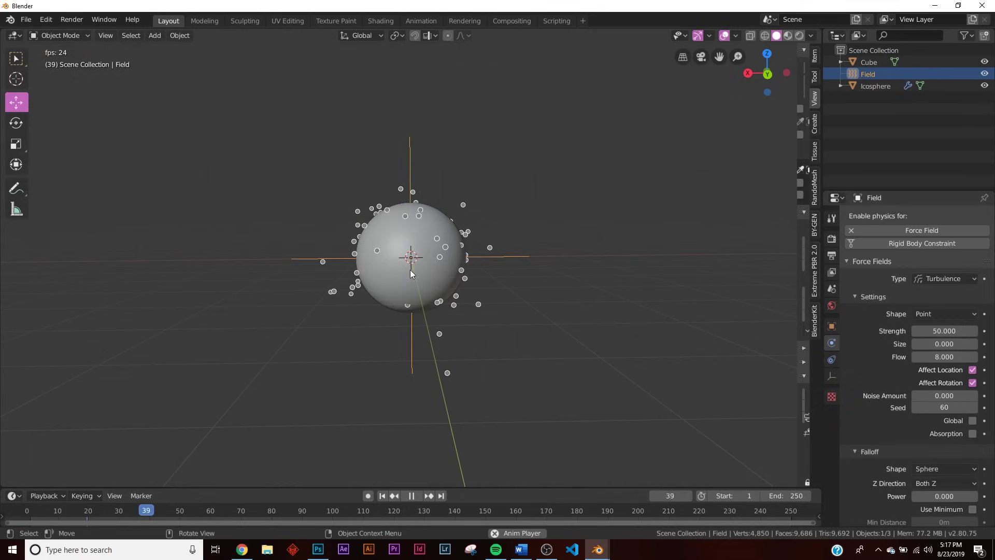
middle_click_drag(461, 264, 249, 267)
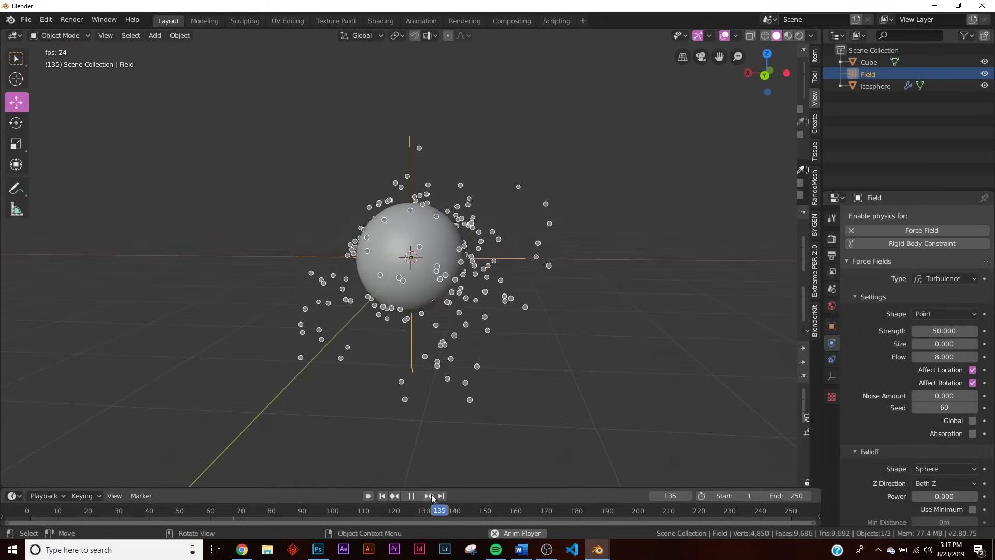
left_click(411, 495)
left_click(383, 496)
Shrink the icosphere to about 0.08 scale and preview the particle swirl.
left_click(434, 238)
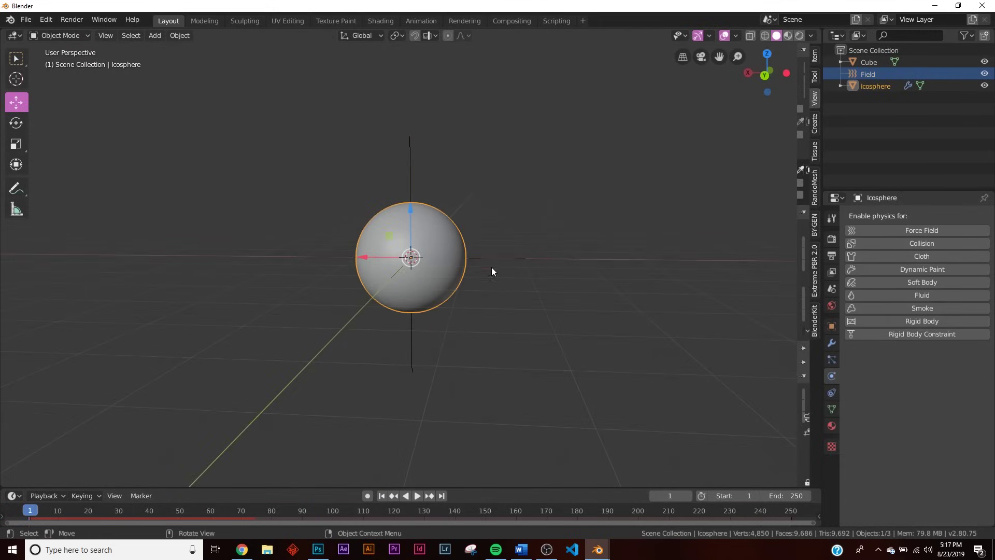
key("s")
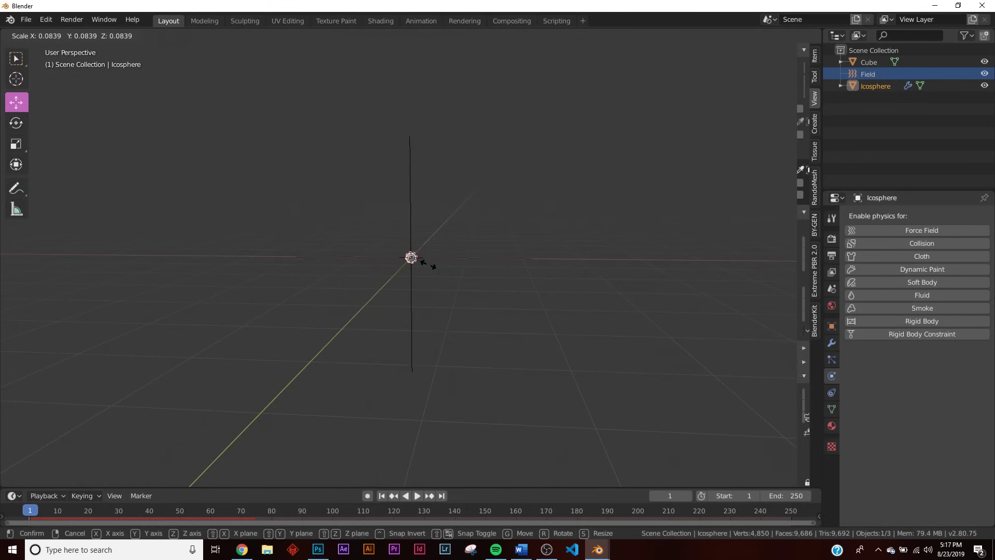
left_click(428, 265)
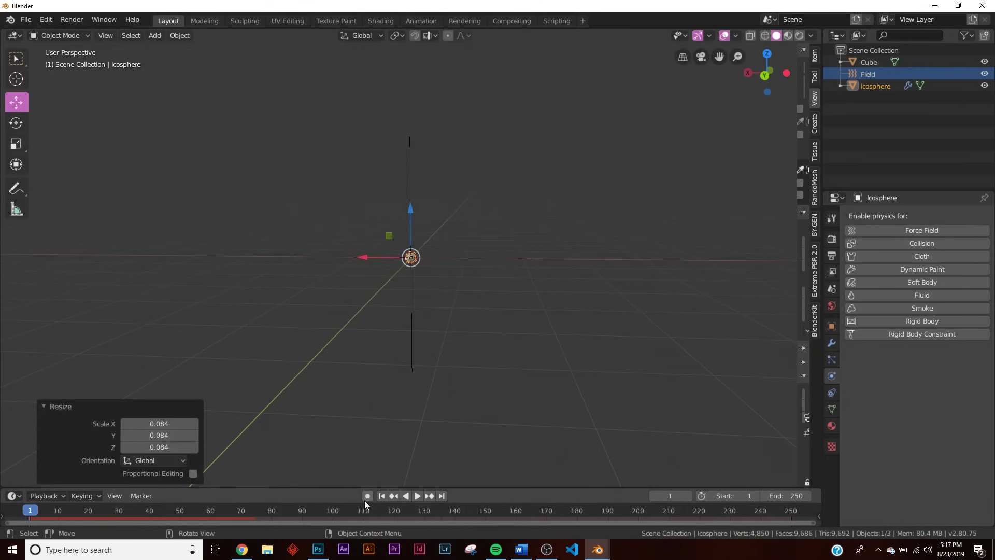
left_click(417, 495)
middle_click_drag(449, 361, 455, 360)
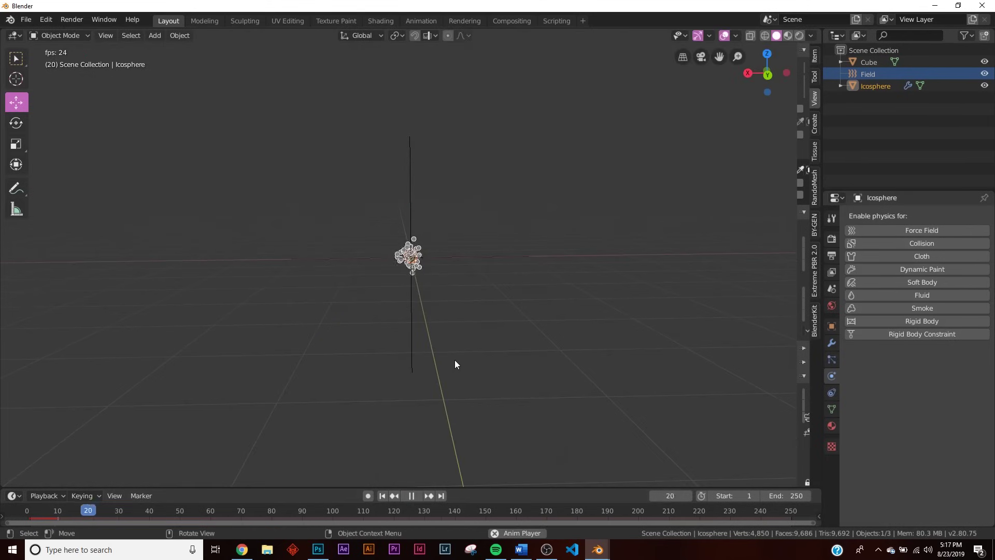
left_click(509, 330)
middle_click_drag(508, 329, 505, 333)
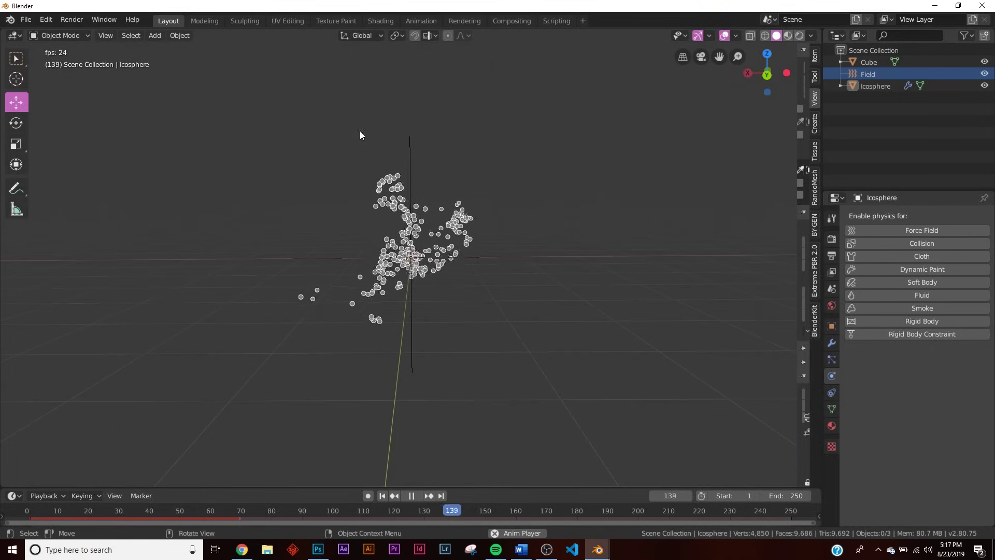
left_click(412, 496)
left_click(383, 496)
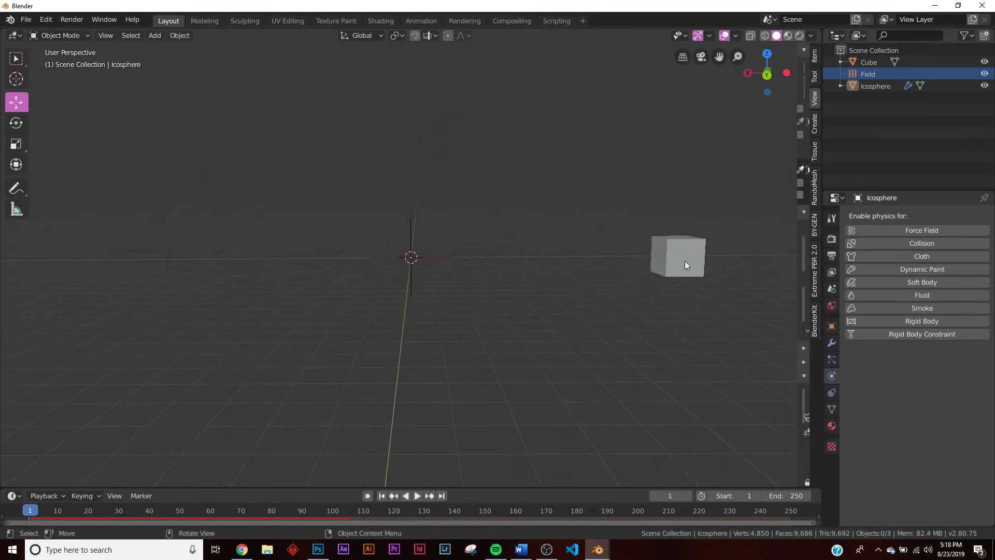
left_click(685, 261)
Set the Icosphere's particles to render as Object with Cube as the instance object.
left_click(866, 88)
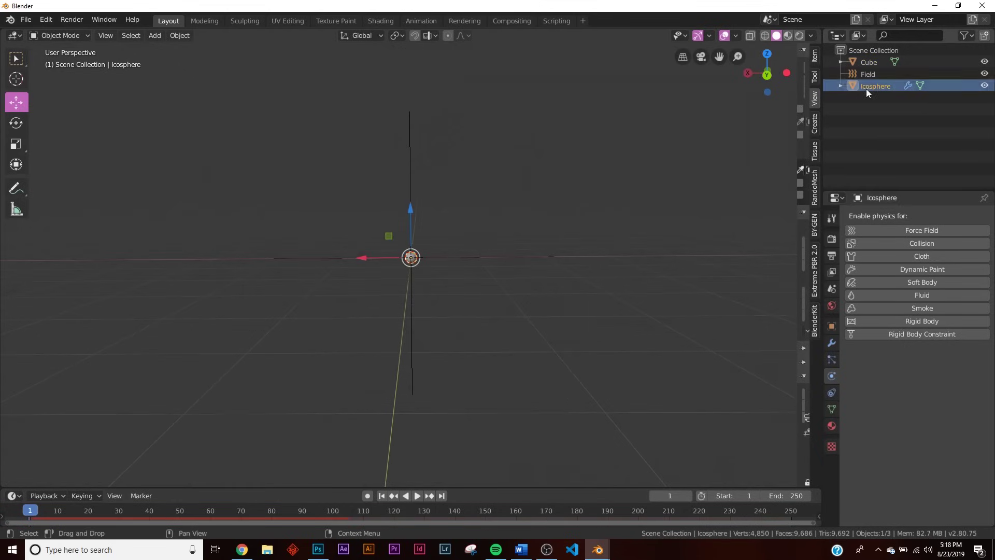
left_click(832, 359)
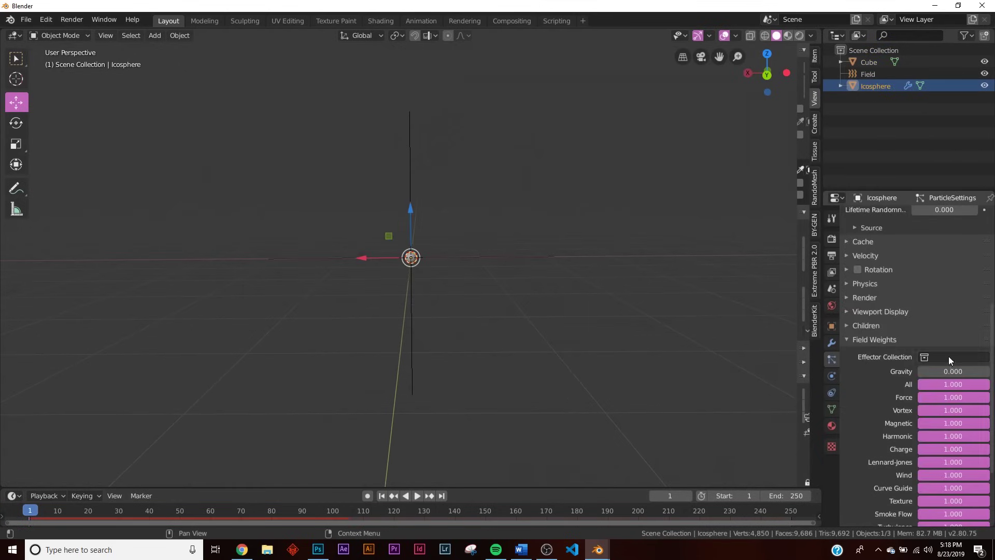
left_click(916, 340)
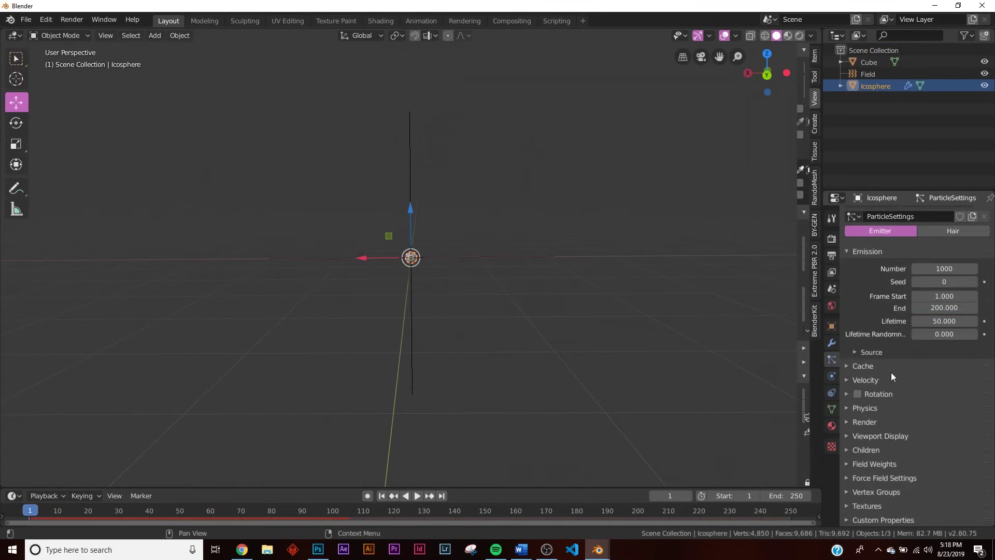
left_click(878, 421)
scroll(879, 422, "down", 5)
left_click(929, 330)
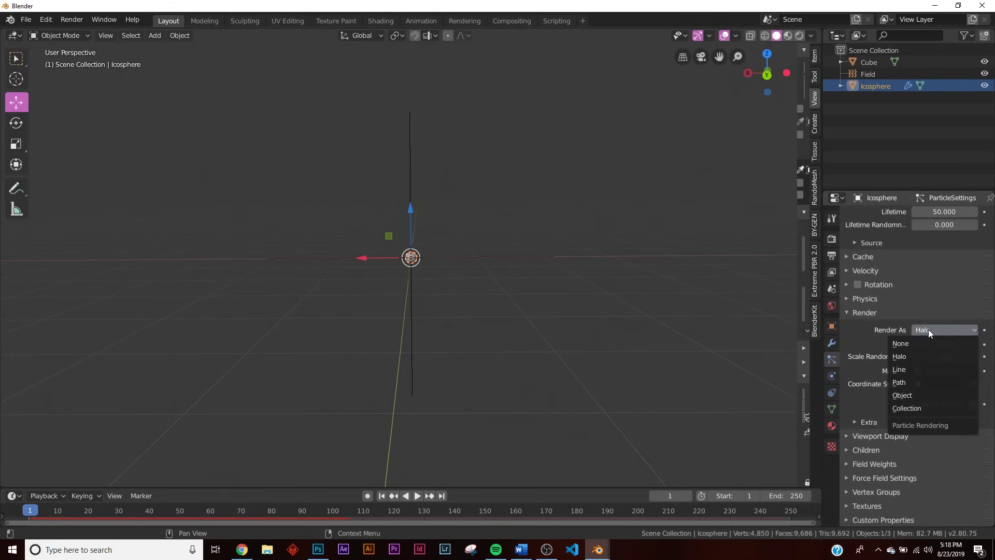
left_click(913, 395)
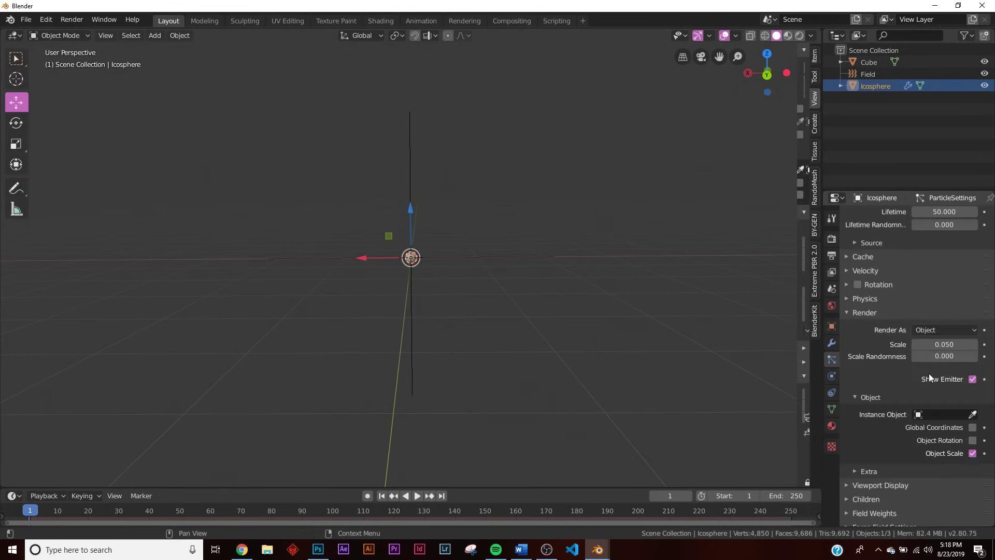
left_click(941, 413)
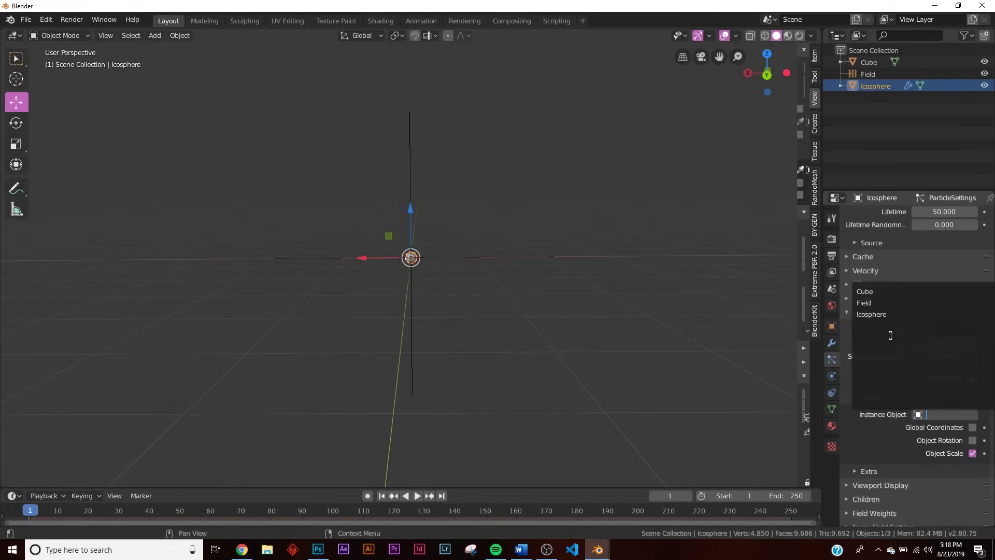
left_click(887, 292)
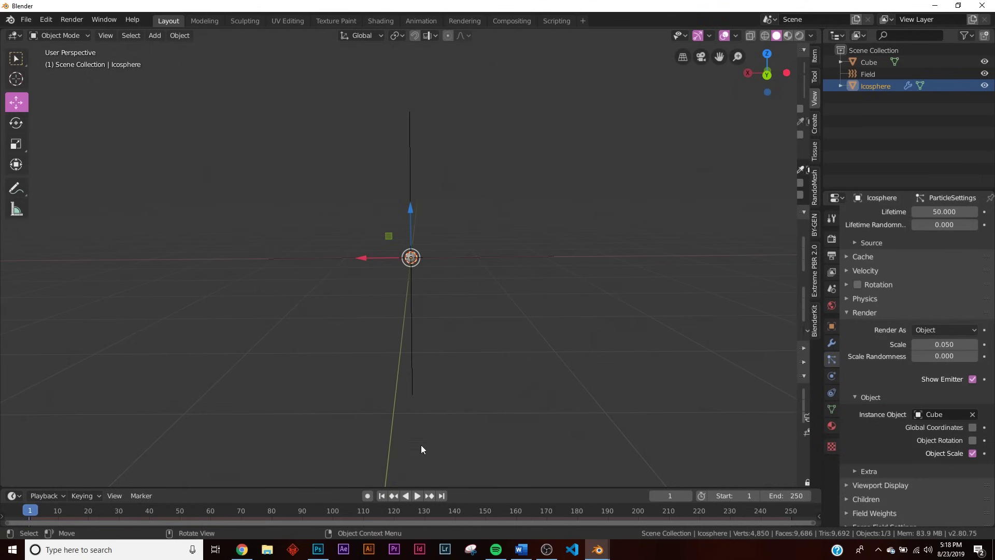
Preview the cube-instanced particle animation, rewind to frame 1, and select the Cube.
left_click(416, 496)
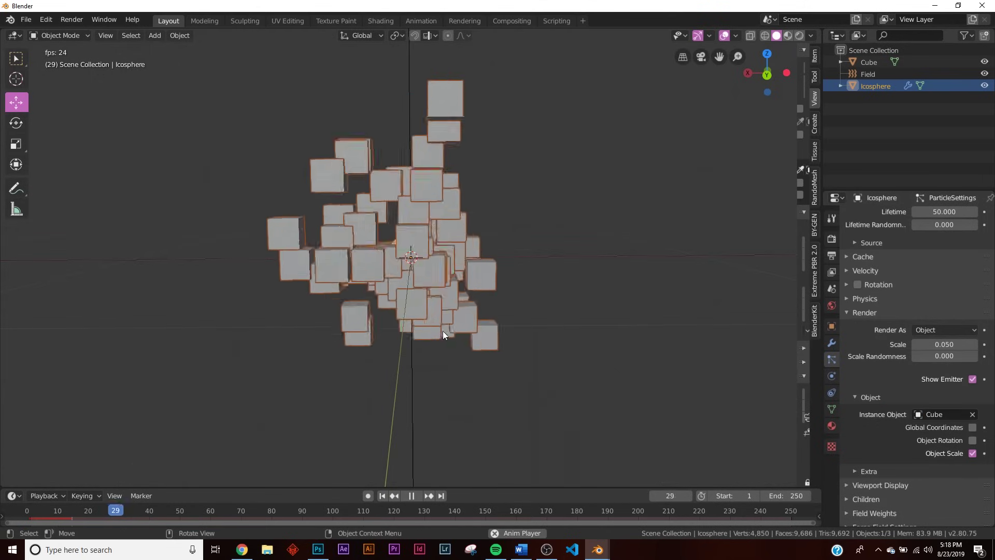
scroll(443, 331, "down", 5)
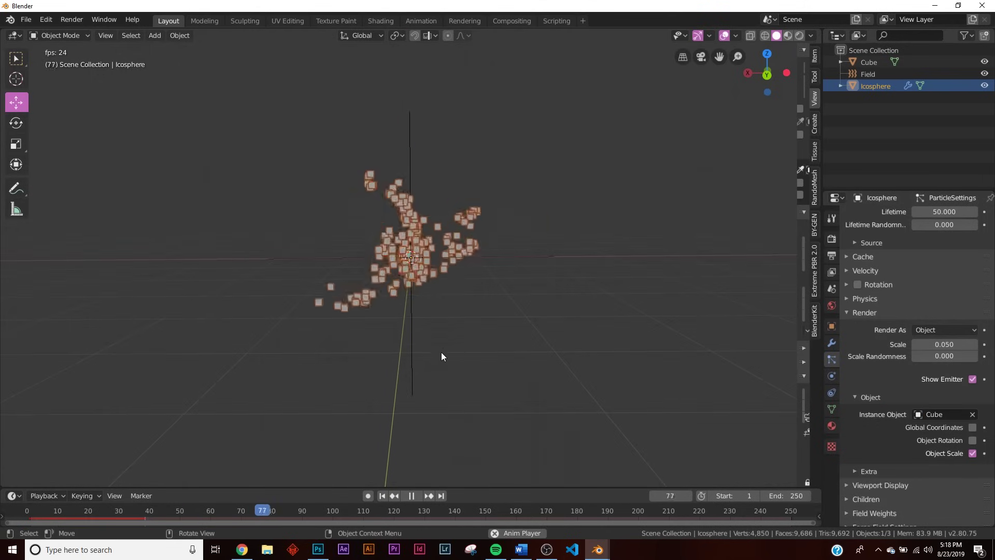
left_click(471, 343)
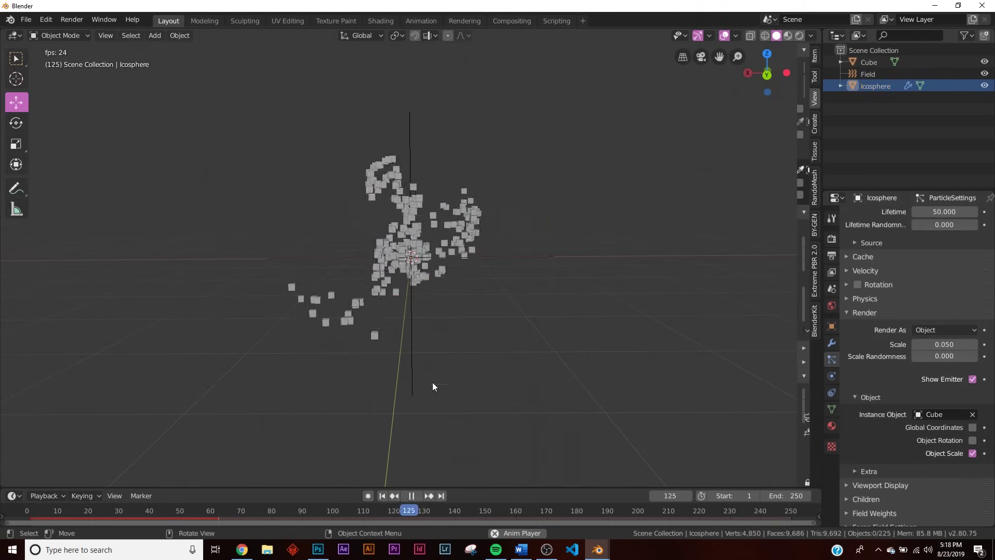
left_click(420, 500)
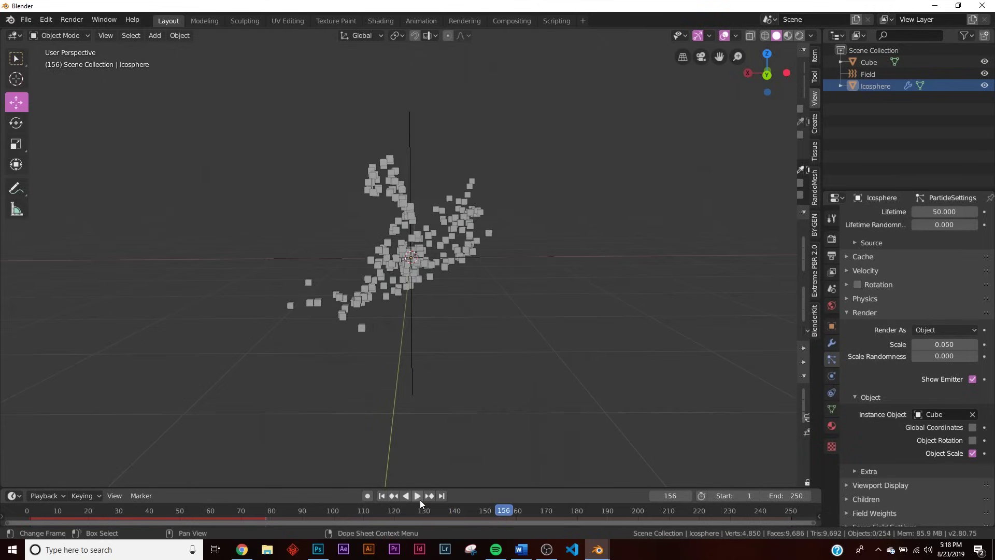
left_click(383, 497)
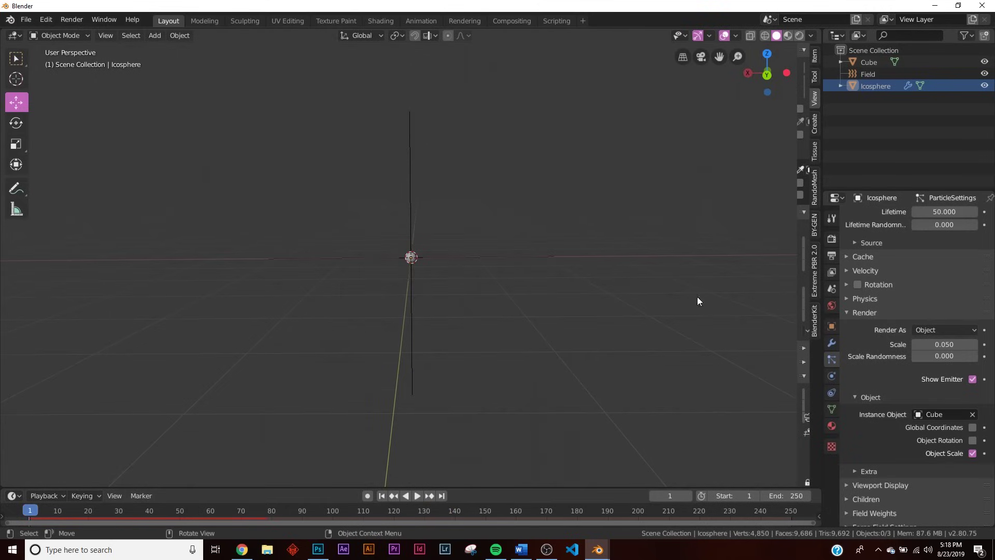
left_click(875, 63)
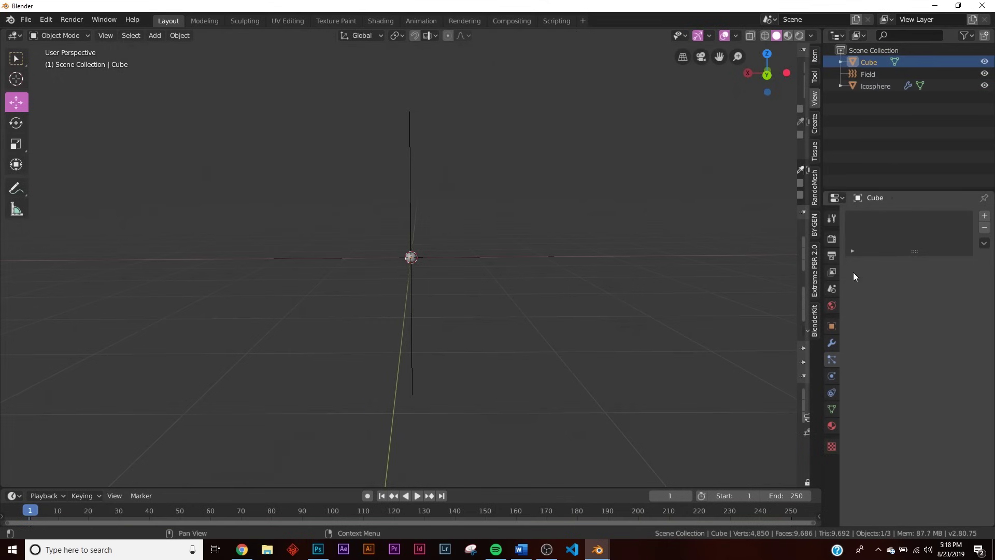
Create a new Cube material using a light-blue Emission shader with strength 3.
left_click(832, 425)
left_click(906, 256)
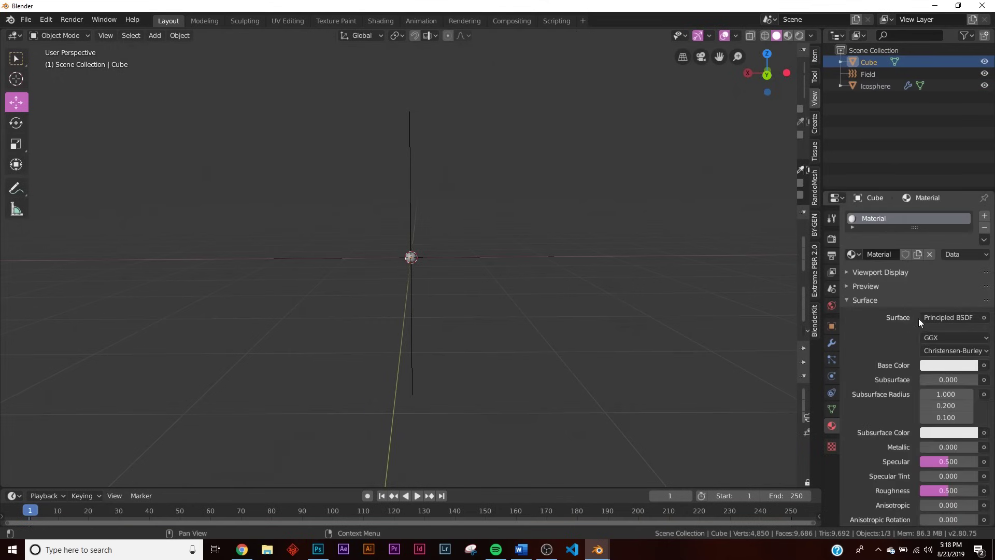
left_click(947, 319)
left_click(851, 95)
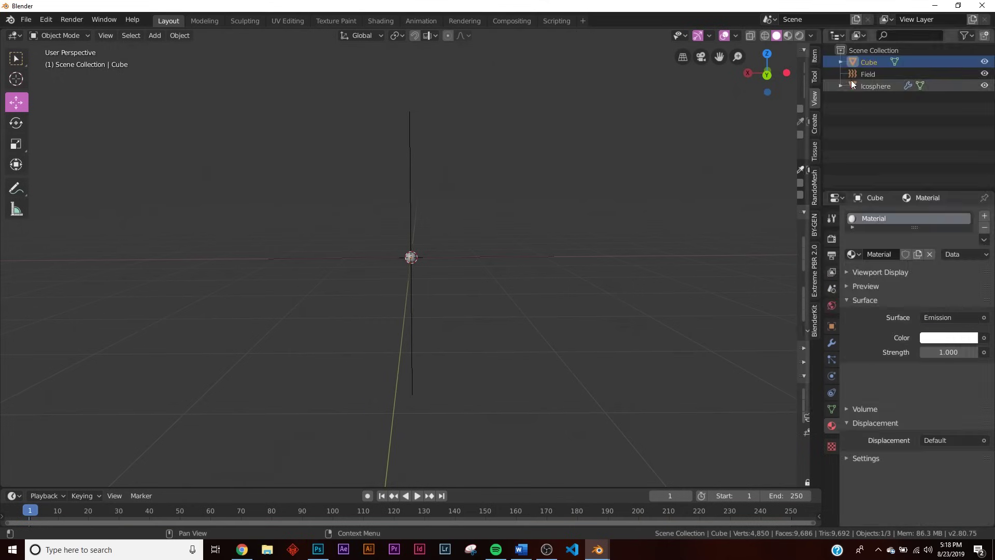
left_click(947, 351)
type("3")
key("Return")
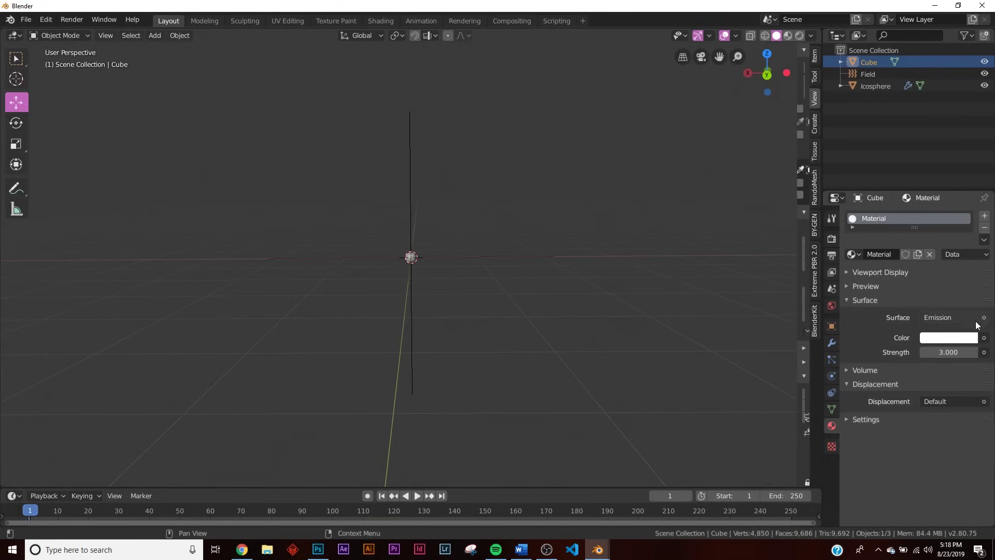
left_click(967, 337)
left_click(928, 192)
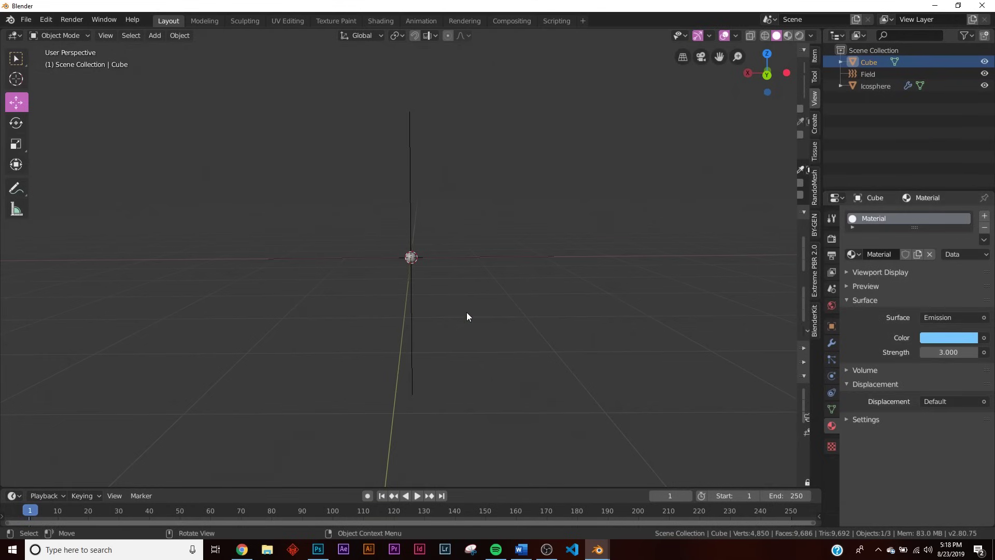
Preview rendered shading, return to solid shading, and switch the render engine to Eevee.
key("z")
left_click(480, 273)
key("z")
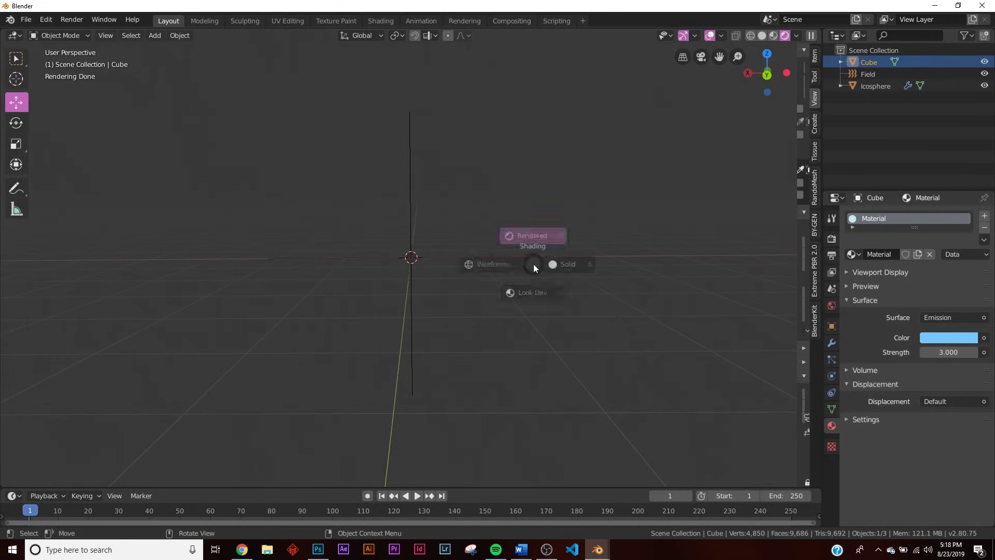
left_click(576, 265)
left_click(832, 239)
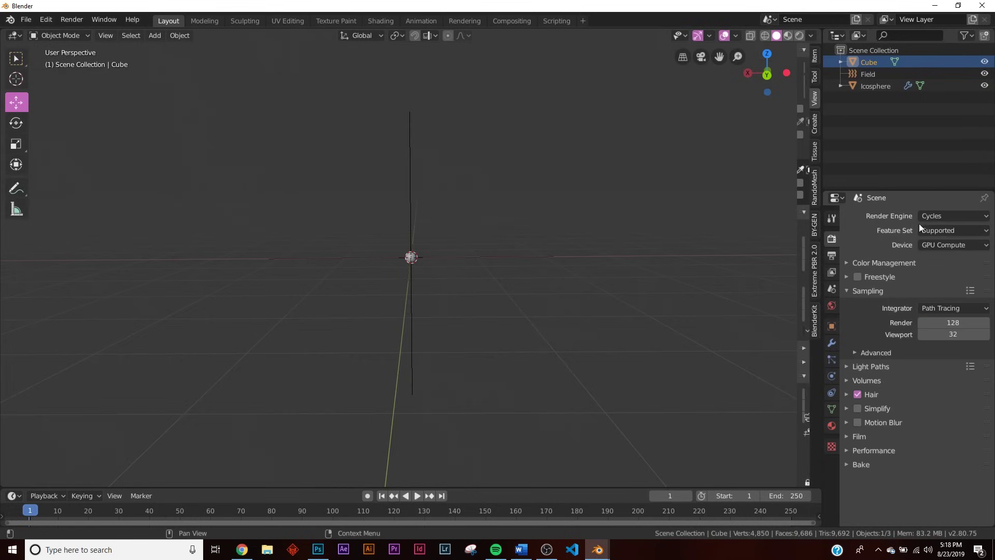
left_click(944, 215)
left_click(944, 229)
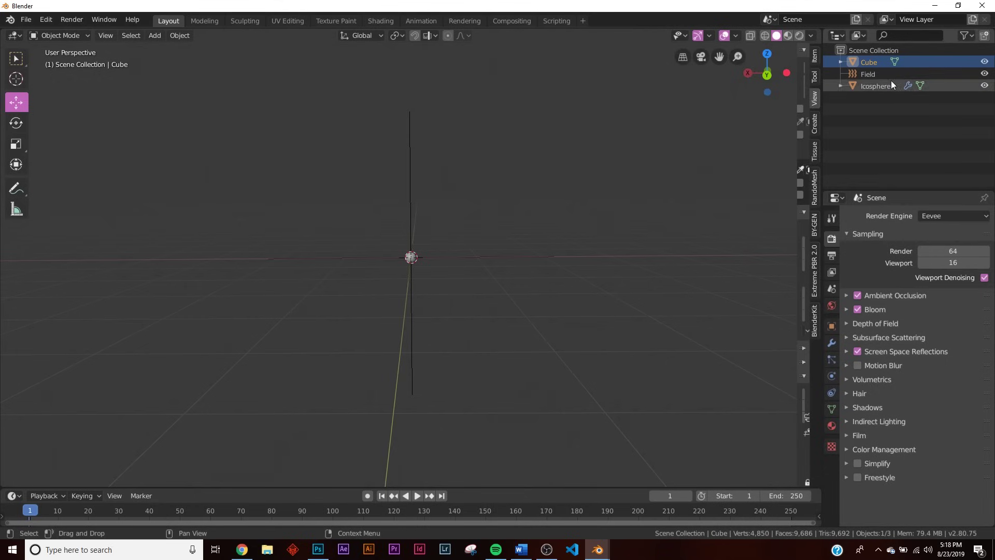
Select the Icosphere and play the particle animation in rendered shading.
left_click(873, 86)
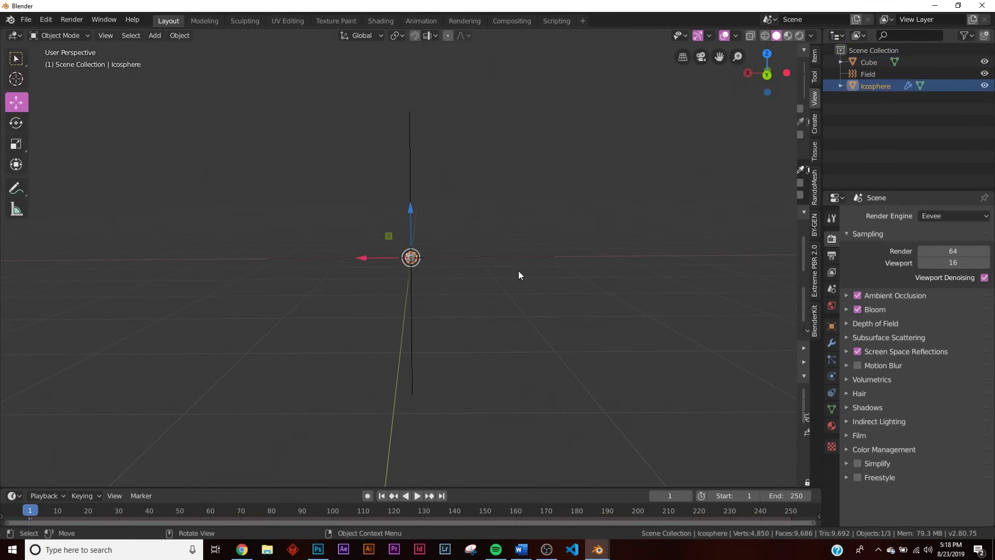
key("z")
left_click(611, 296)
left_click(417, 496)
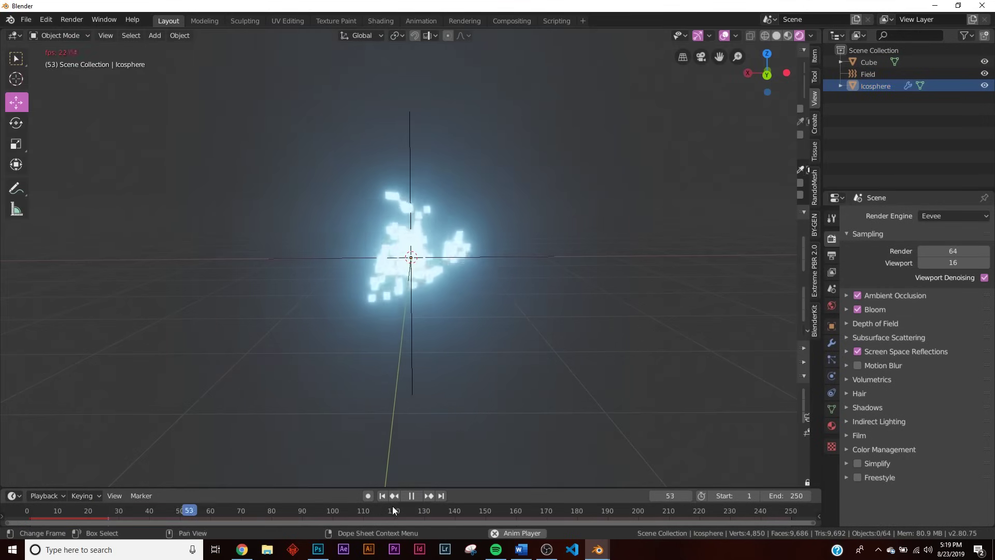
left_click(411, 495)
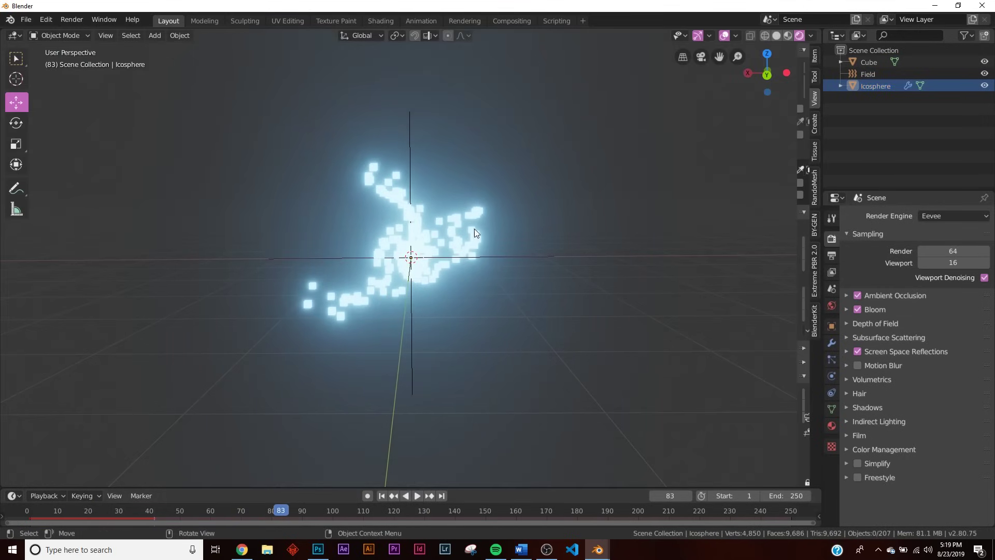
Set the particle scale to 0.010 with scale randomness 1.000.
key("a")
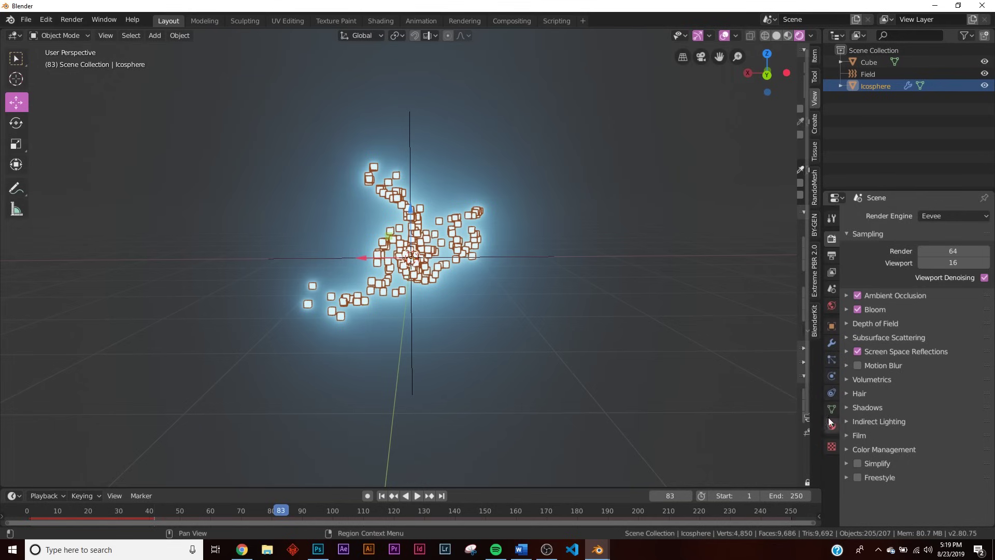
left_click(829, 366)
scroll(916, 354, "down", 10)
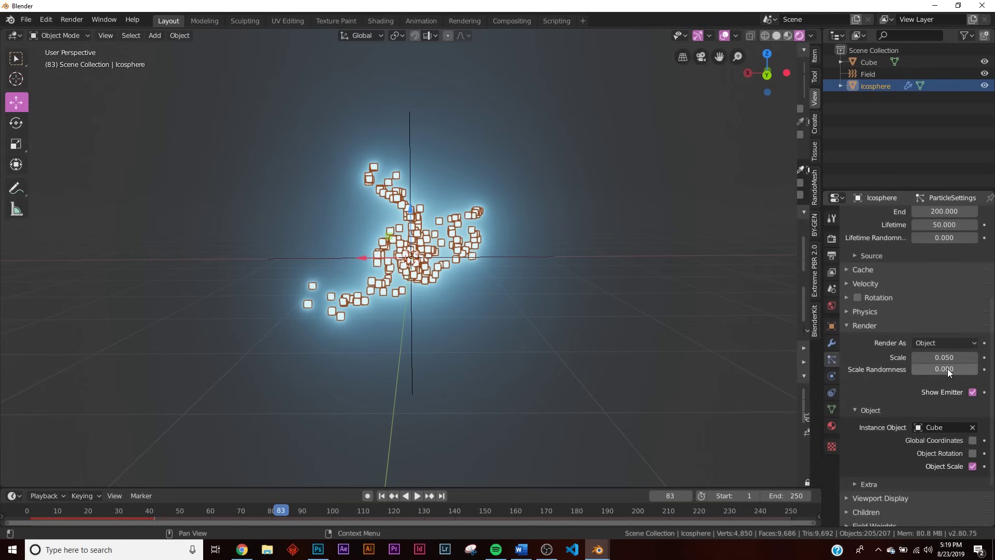
left_click_drag(944, 357, 931, 357)
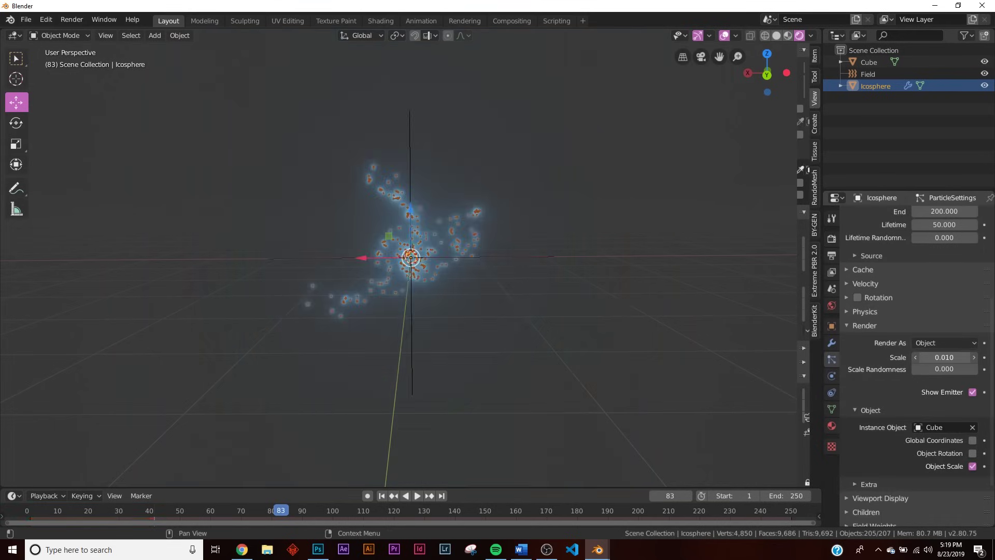
left_click(634, 362)
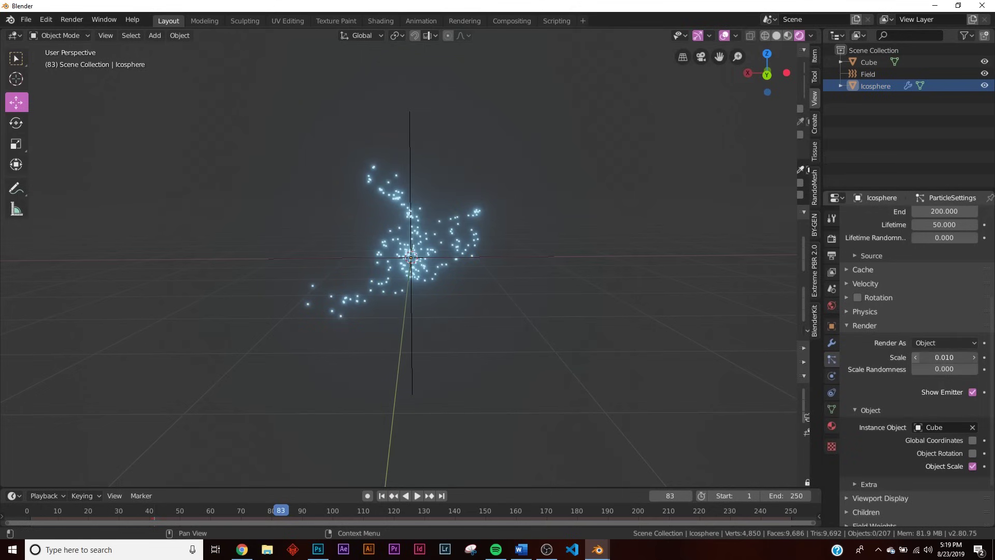
left_click(956, 357)
key("Return")
scroll(544, 334, "up", 4)
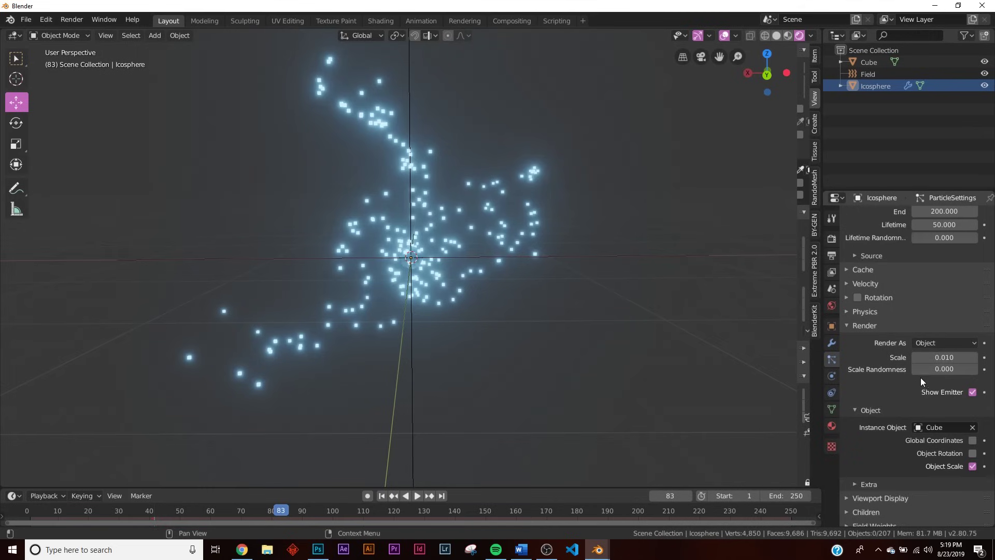
left_click_drag(927, 369, 975, 369)
Replay the tiny-particle swirl from frame 1, then rewind to frame 1.
middle_click_drag(648, 311, 517, 338)
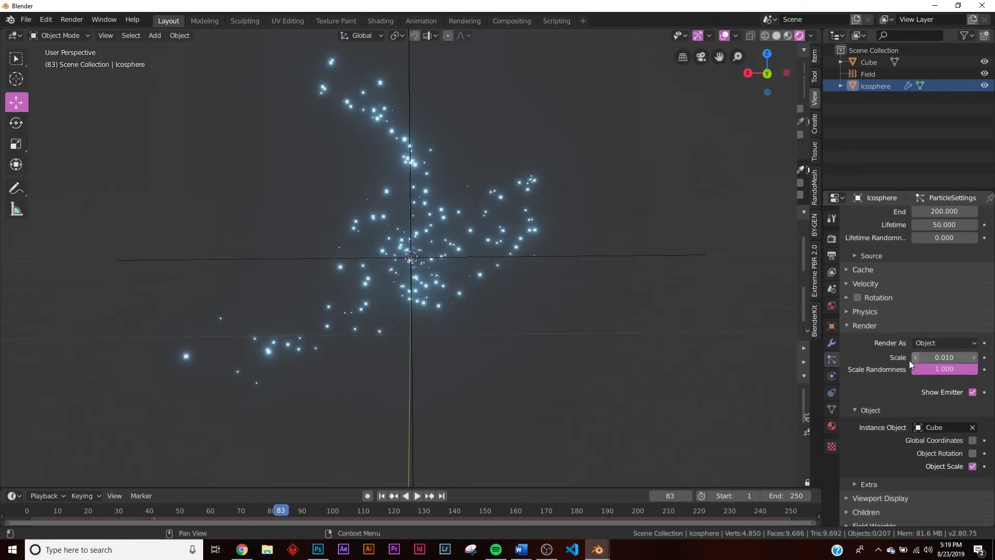
scroll(501, 317, "down", 3)
left_click(381, 496)
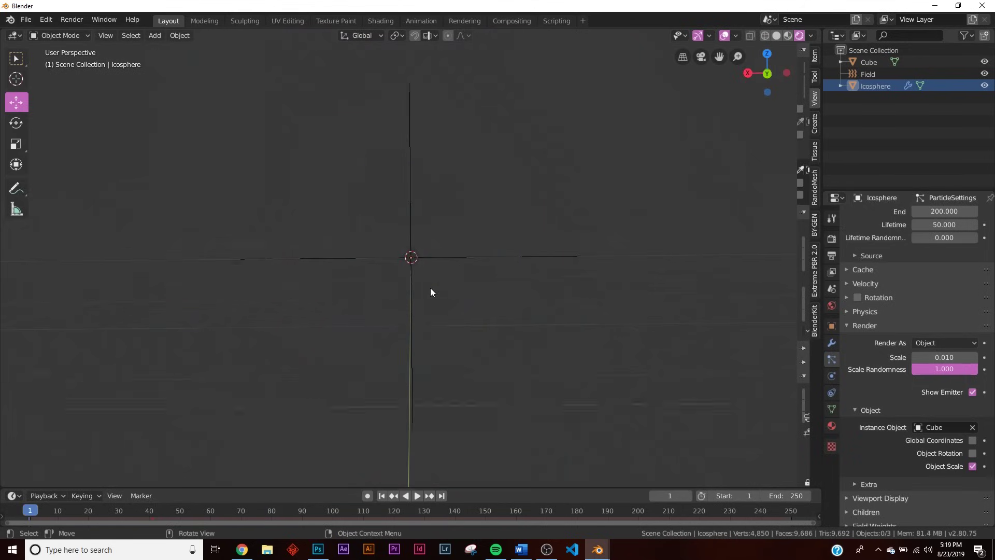
left_click(417, 495)
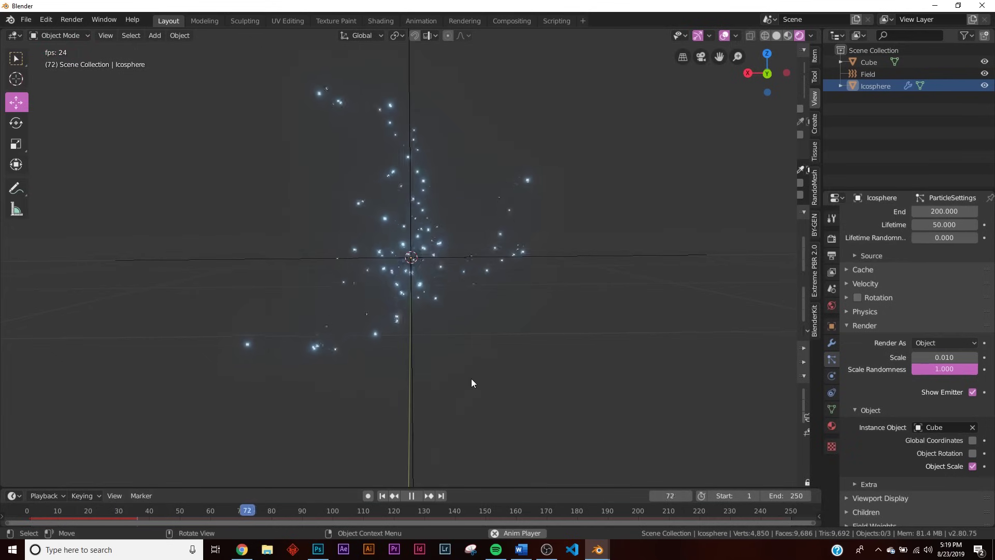
left_click(410, 497)
left_click(383, 497)
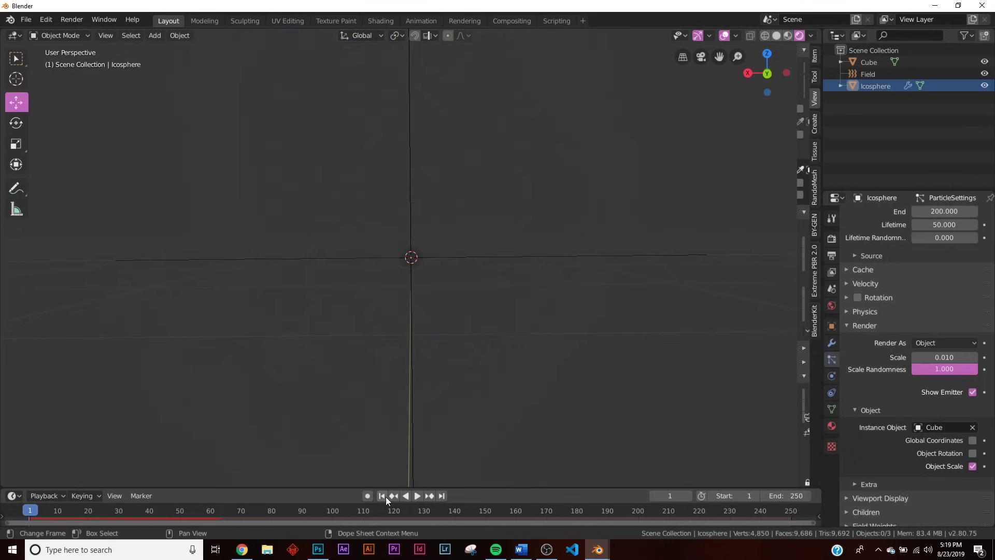
scroll(917, 301, "up", 6)
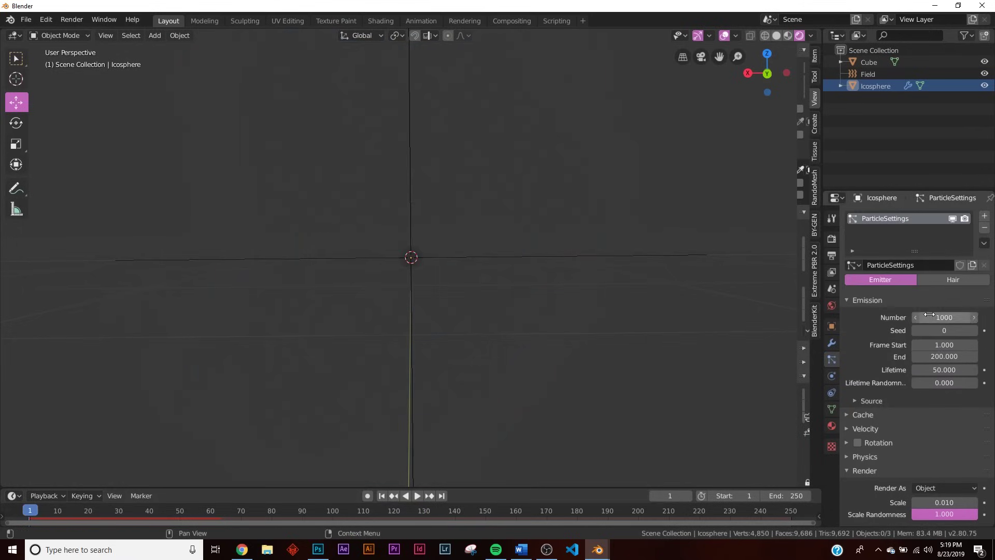
Set the emission number to 5000 and preview the animation up to frame 132.
left_click(928, 315)
type("5000")
key("Return")
left_click(418, 497)
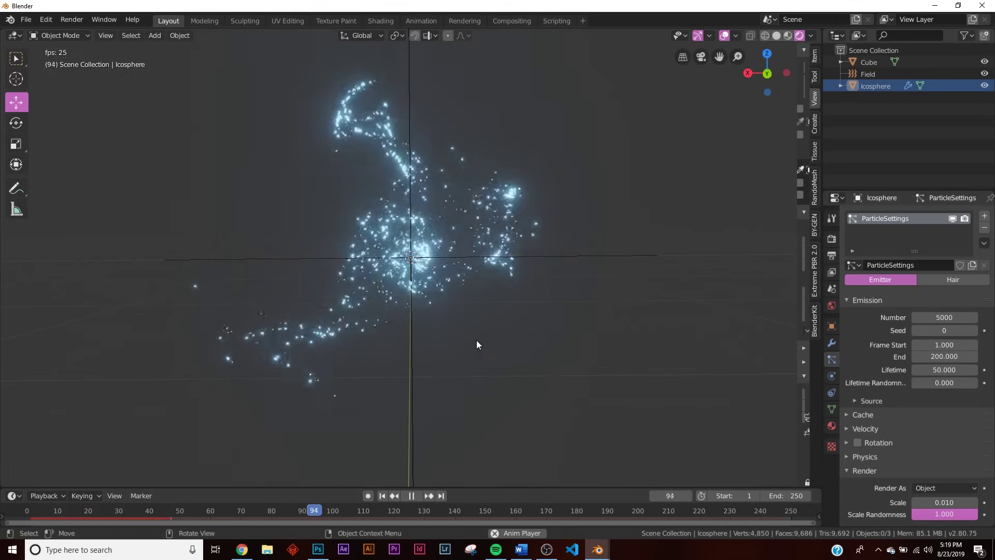
left_click(411, 496)
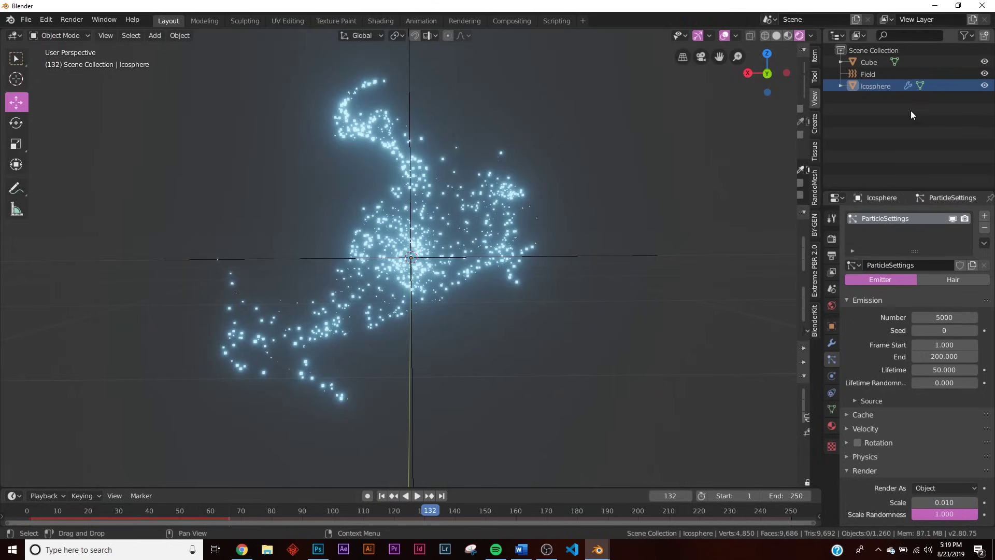
Set the Icosphere's particle render scale to 0.005, then deselect everything.
left_click(880, 84)
scroll(878, 332, "down", 6)
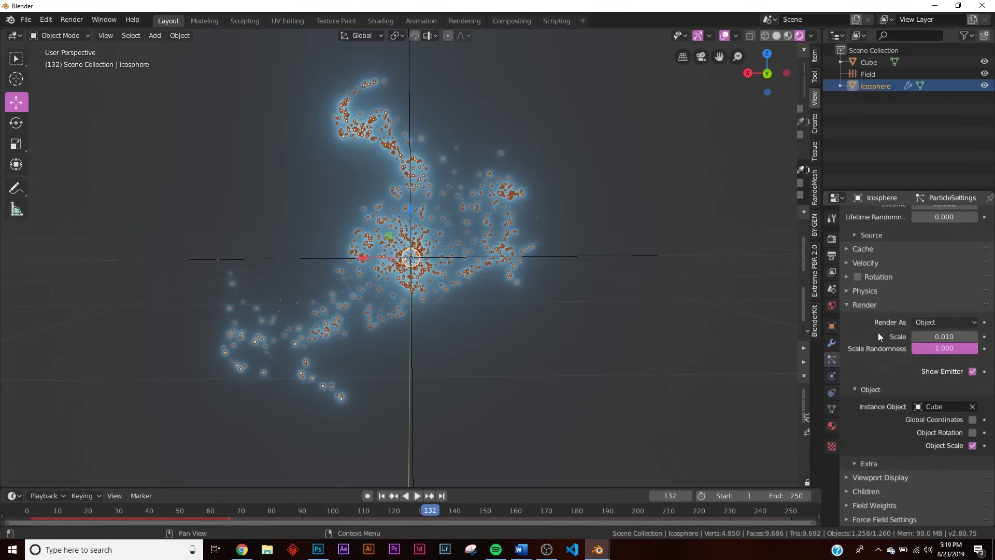
left_click(956, 336)
key("ctrl+a")
type("0.005")
key("Return")
left_click(593, 394)
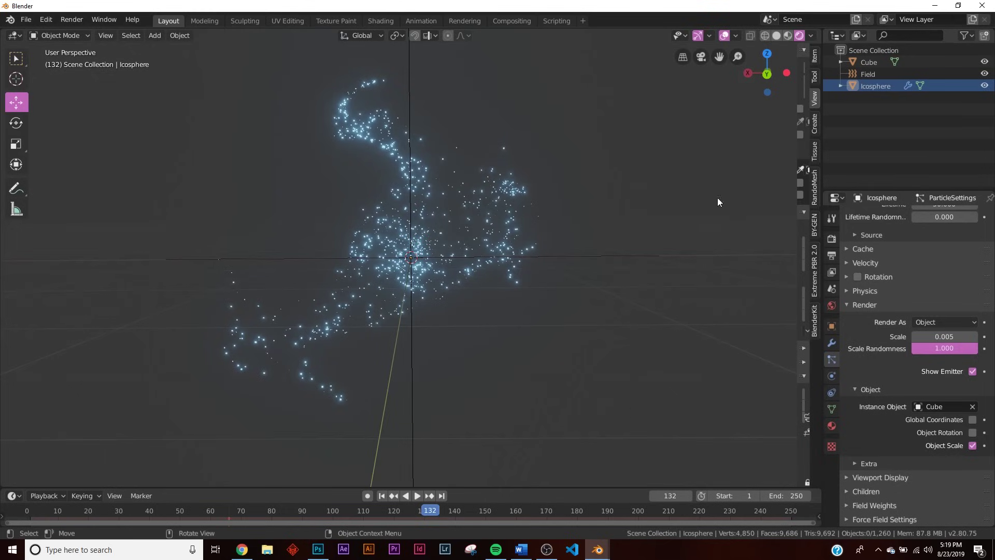
Set the world background colour to black.
left_click(832, 306)
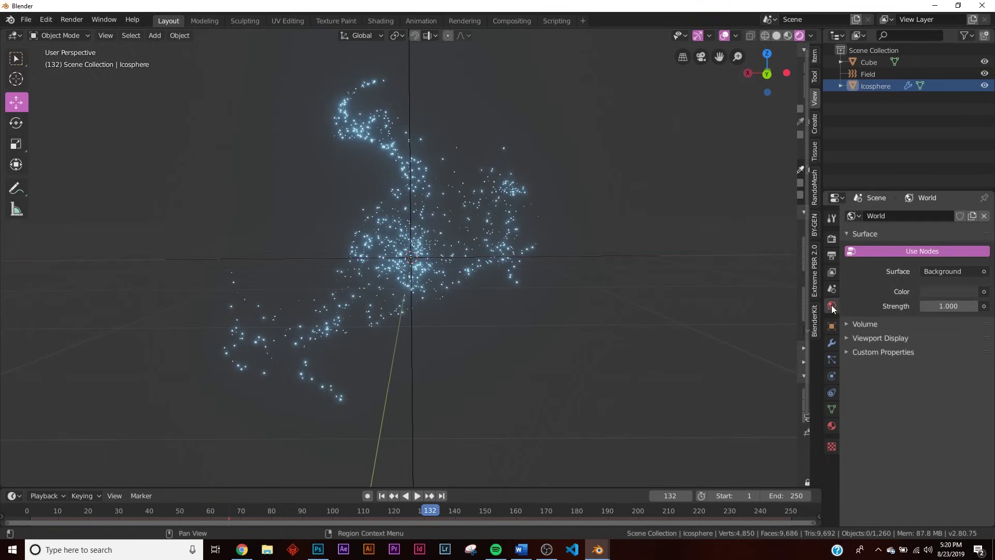
left_click(949, 291)
left_click_drag(975, 202, 975, 210)
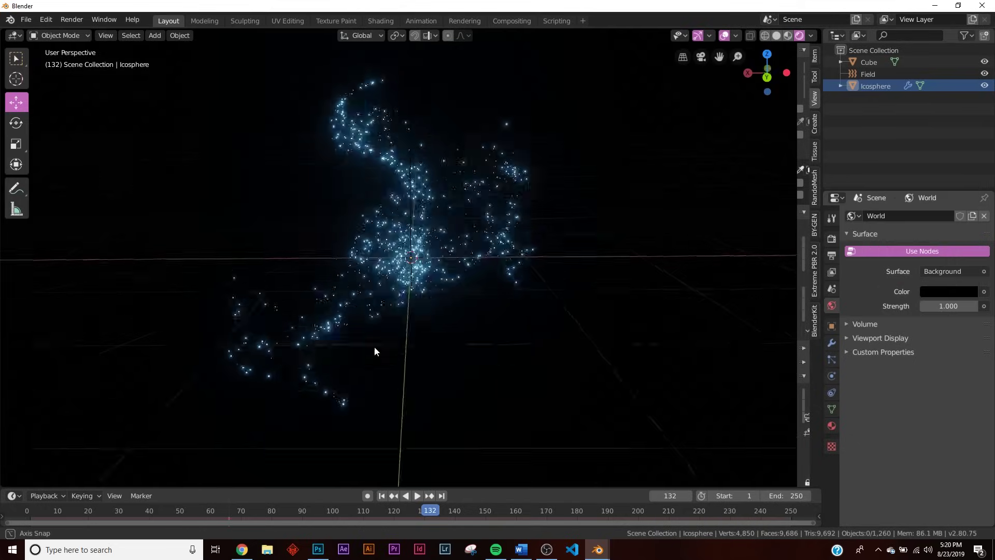
Replay the swirl to frame 122, then select the Icosphere and show render settings.
mouse_move(374, 347)
middle_mouse_down()
mouse_move(400, 327)
mouse_move(365, 327)
mouse_move(381, 337)
middle_mouse_up()
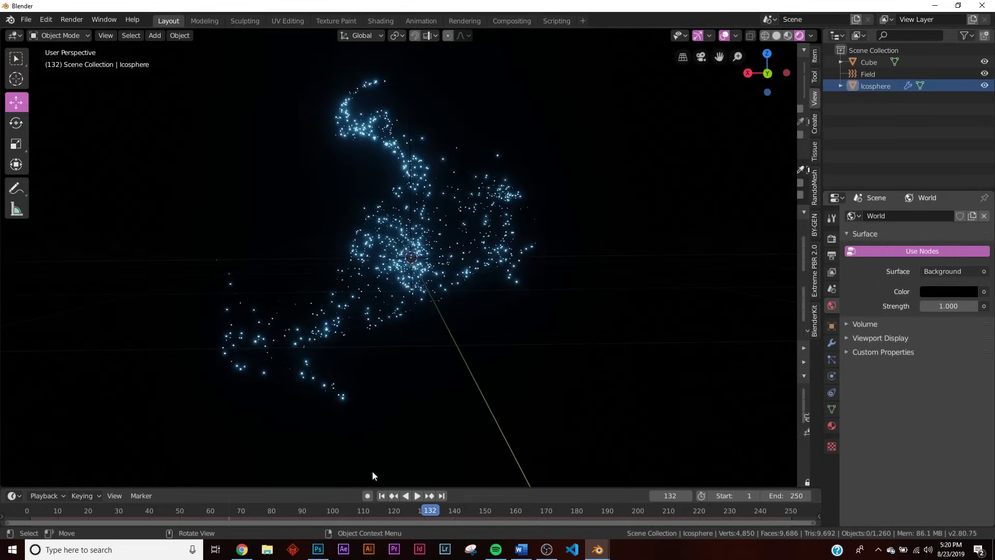
left_click(382, 495)
left_click(417, 495)
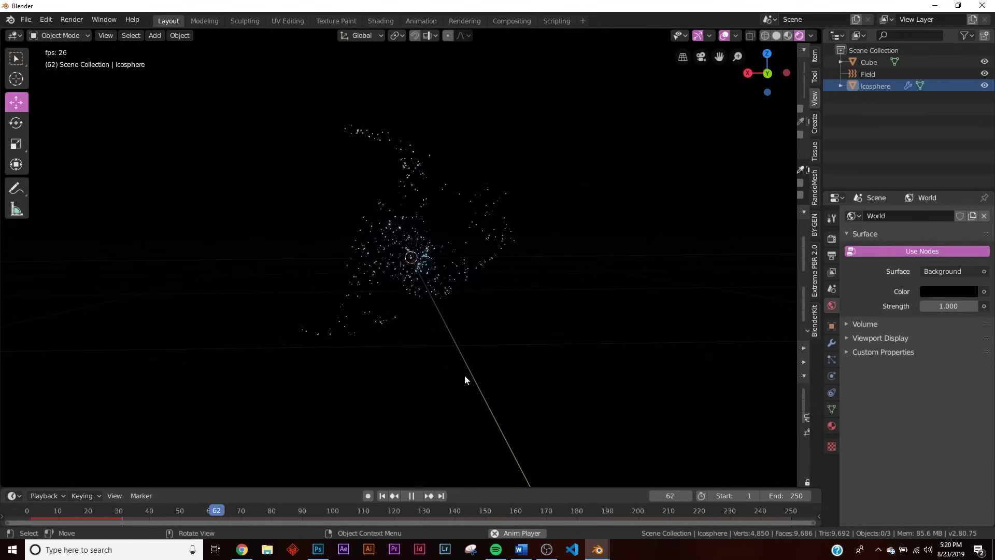
left_click(409, 496)
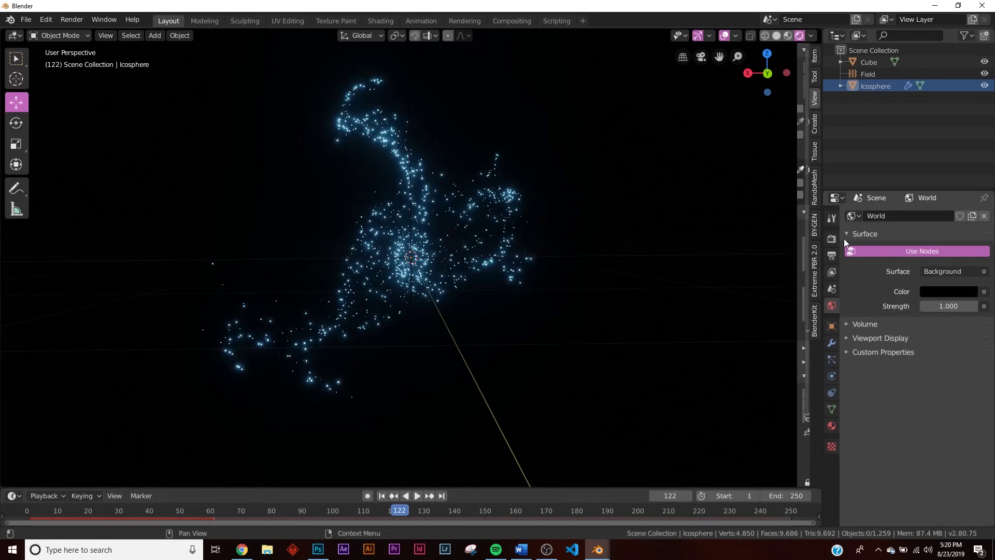
left_click(871, 85)
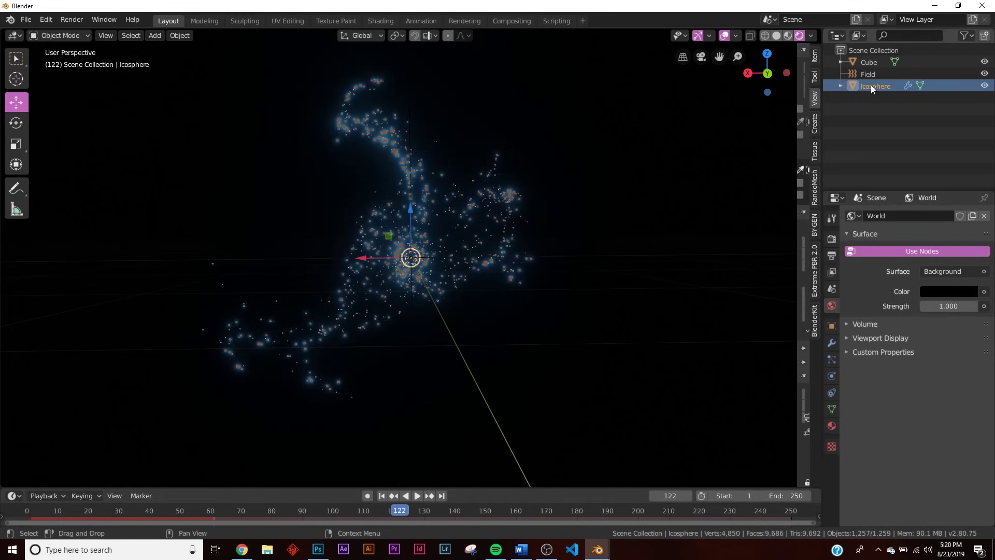
left_click(832, 239)
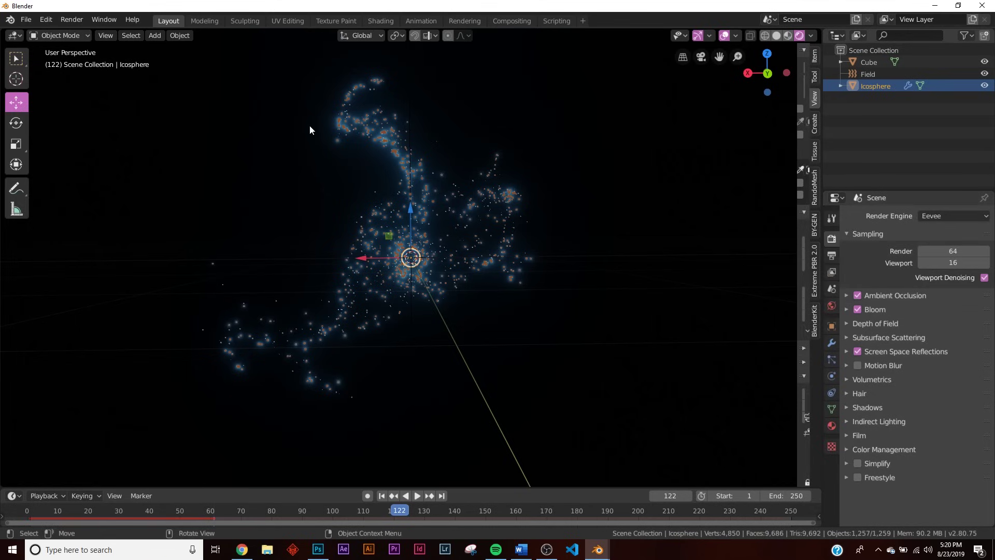
Change the Icosphere's emission number to 20000 and replay the denser swirl from frame 1.
left_click(832, 359)
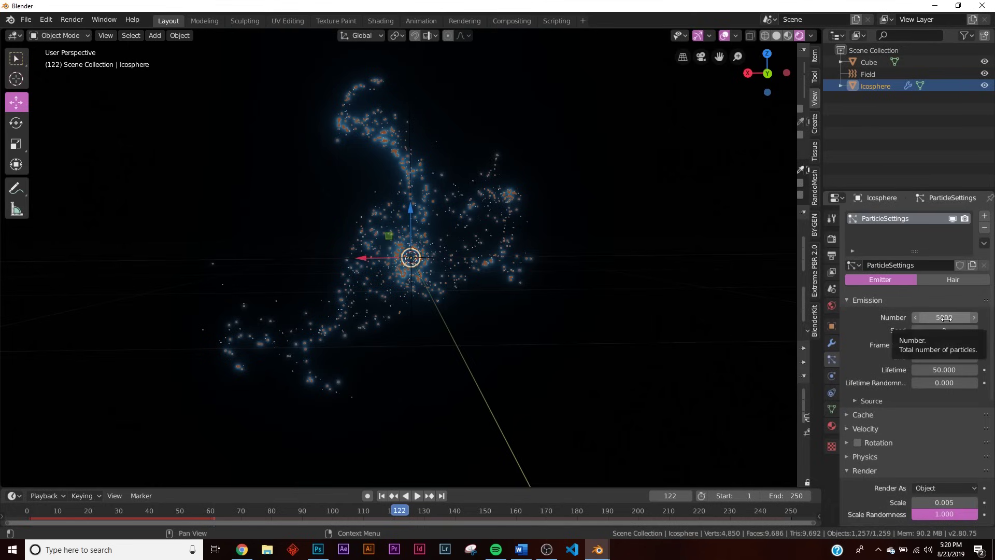
left_click(944, 318)
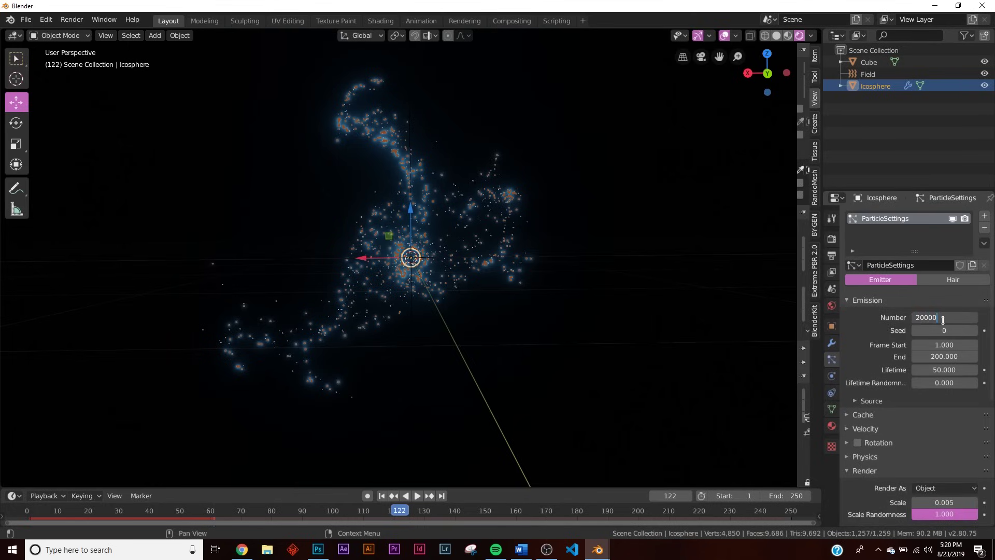
key("Return")
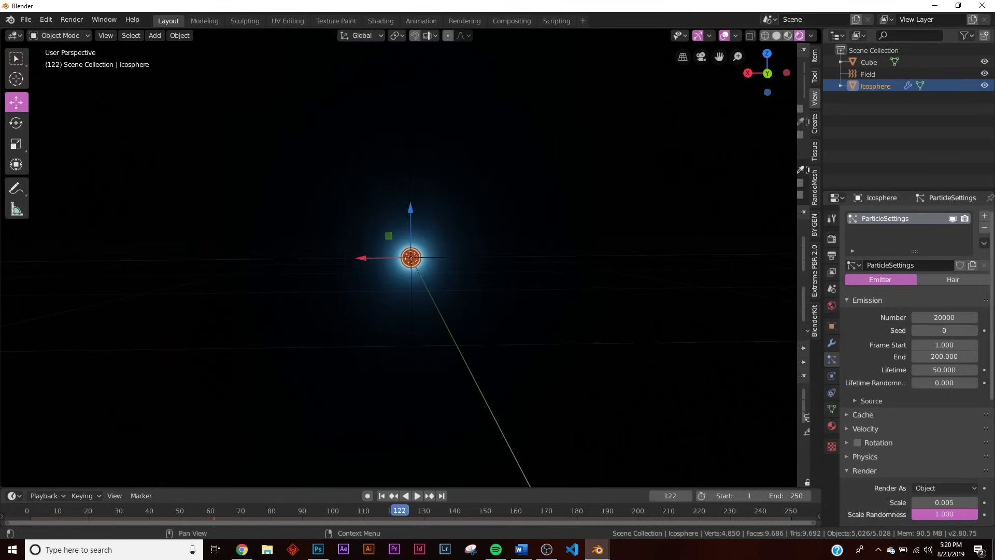
left_click(387, 496)
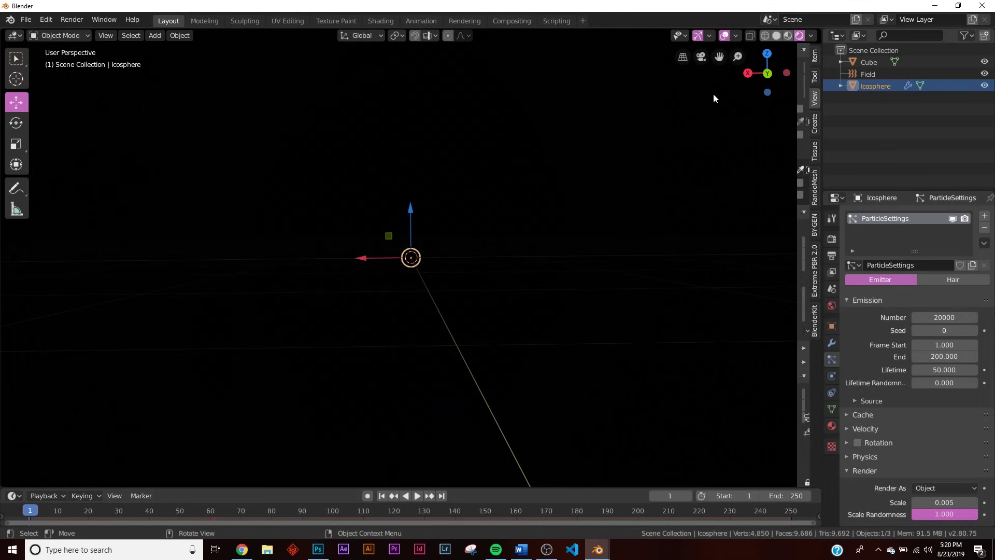
left_click(423, 496)
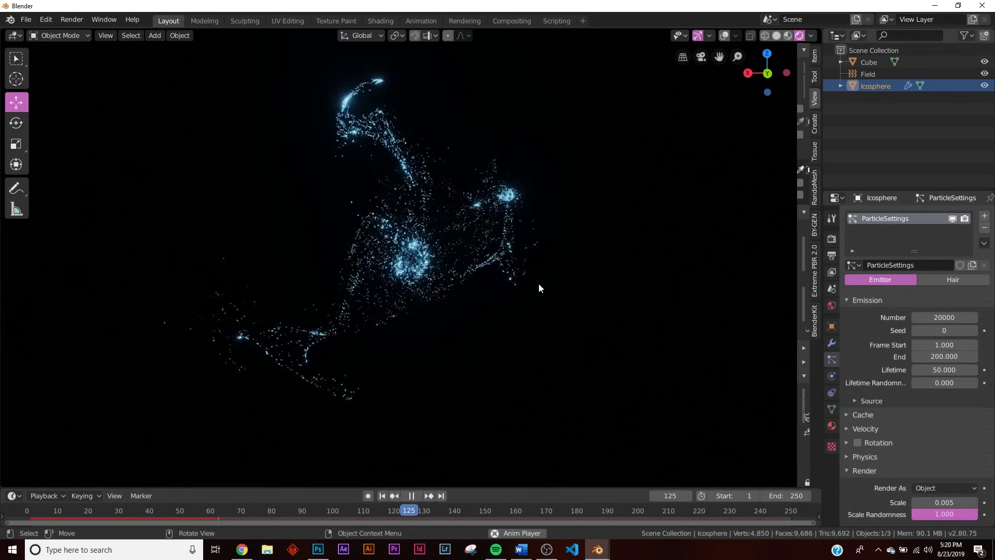
key("space")
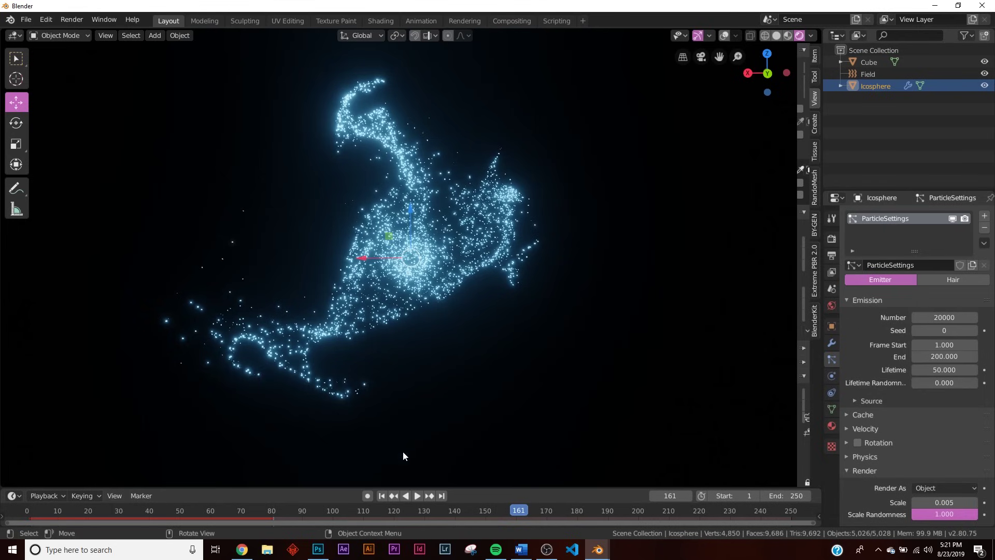
left_click(382, 496)
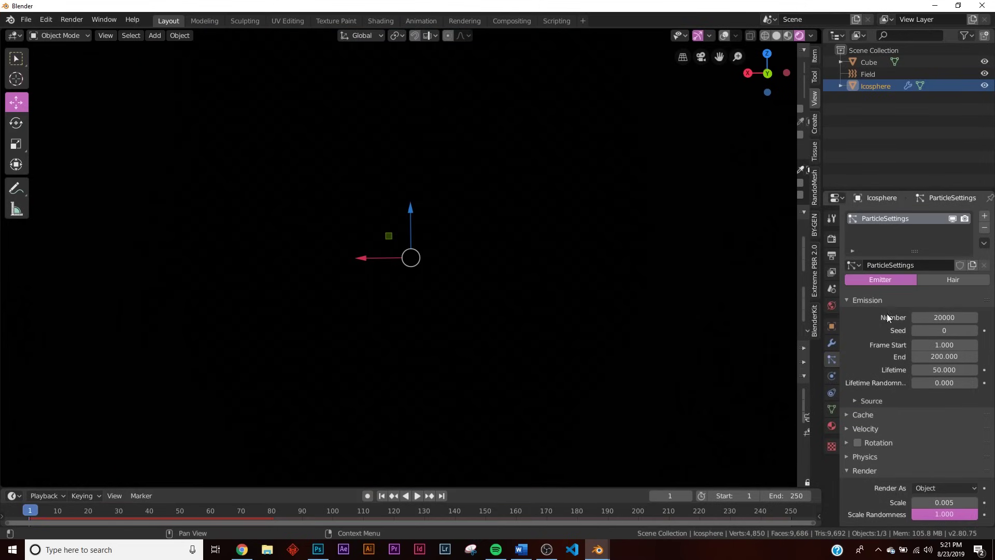
left_click(418, 496)
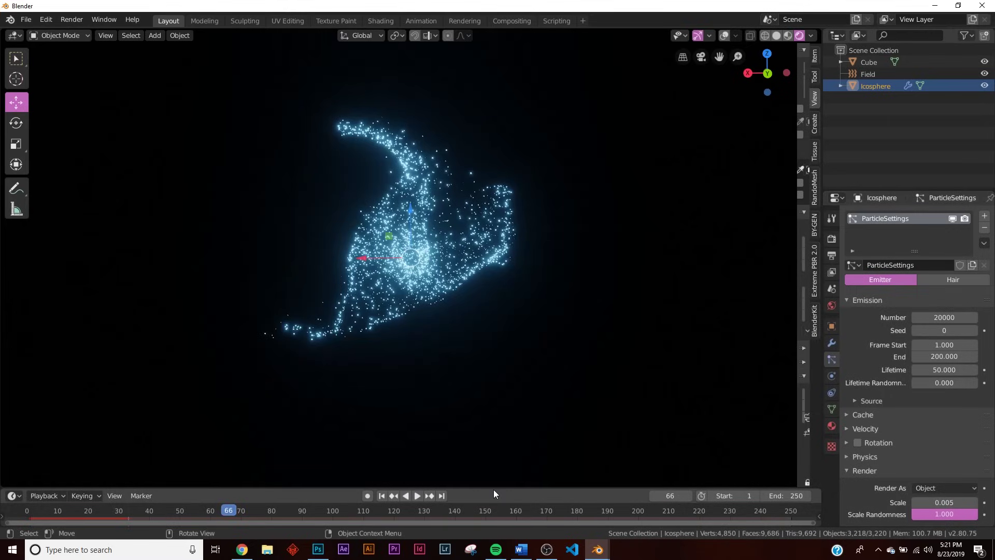
Enlarge the timeline, set the scene end frame to 525, and preview playback.
left_click_drag(494, 489, 493, 423)
left_click(783, 430)
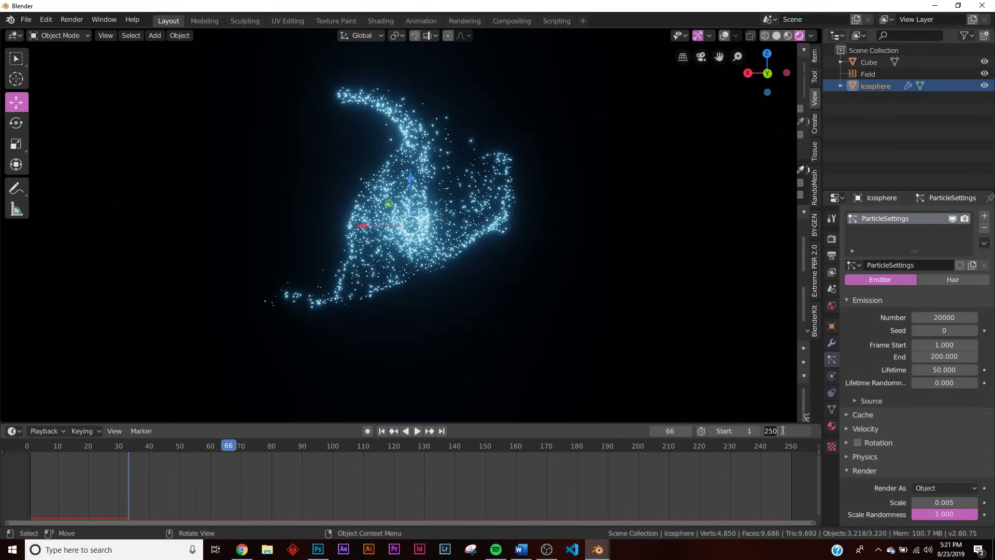
type("525")
key("Return")
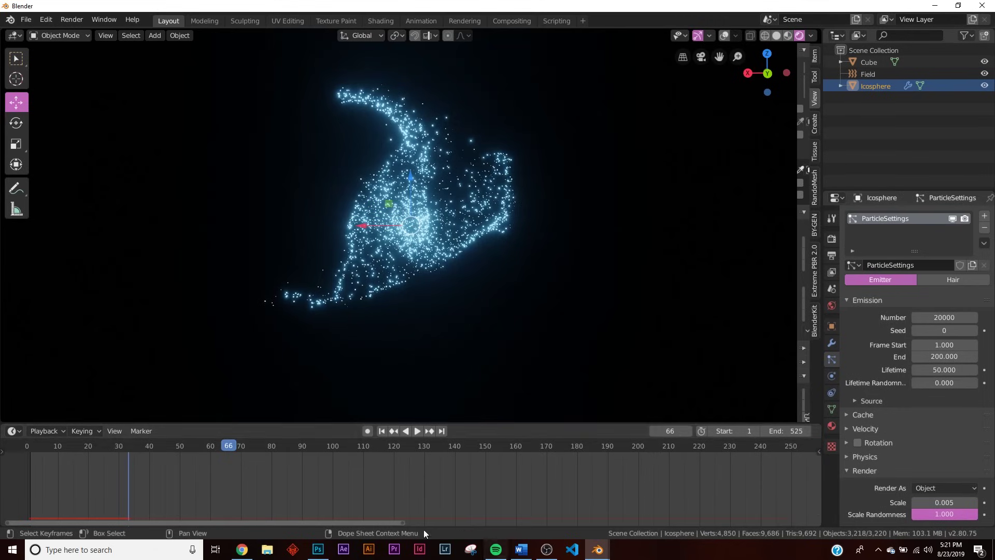
left_click_drag(403, 523, 816, 522)
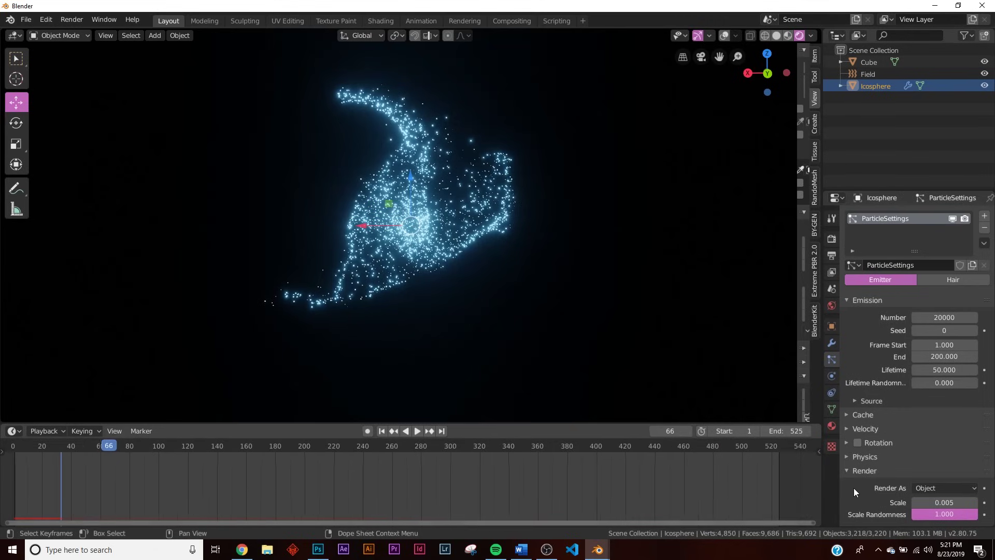
left_click(417, 431)
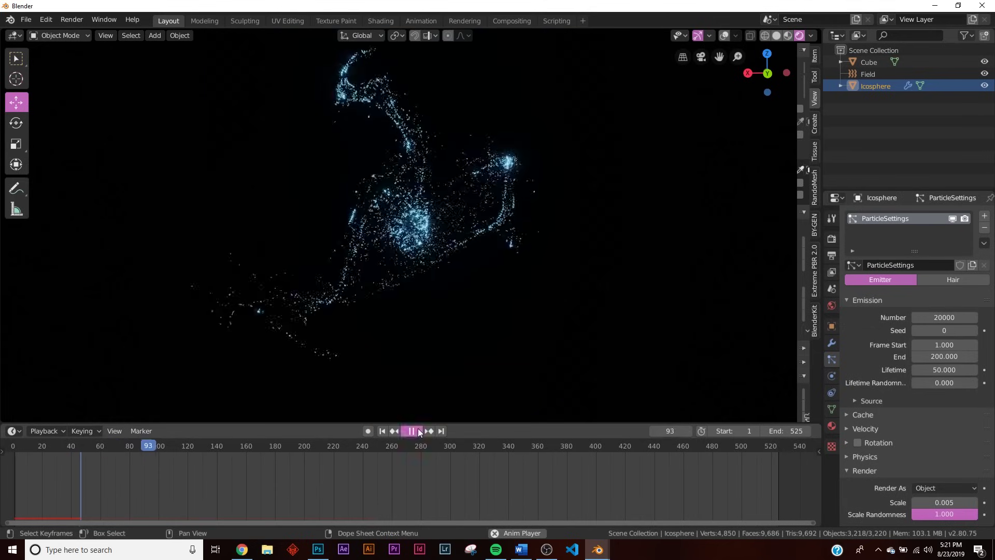
left_click(417, 431)
Set the Icosphere's emission number to 50000 and play the swirl from frame 1.
left_click(868, 74)
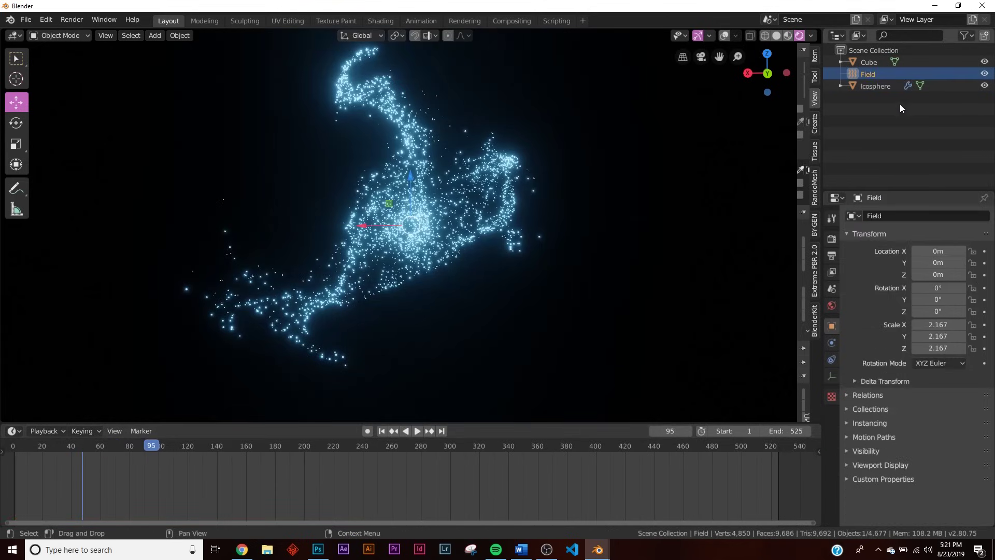
left_click(881, 86)
left_click(947, 317)
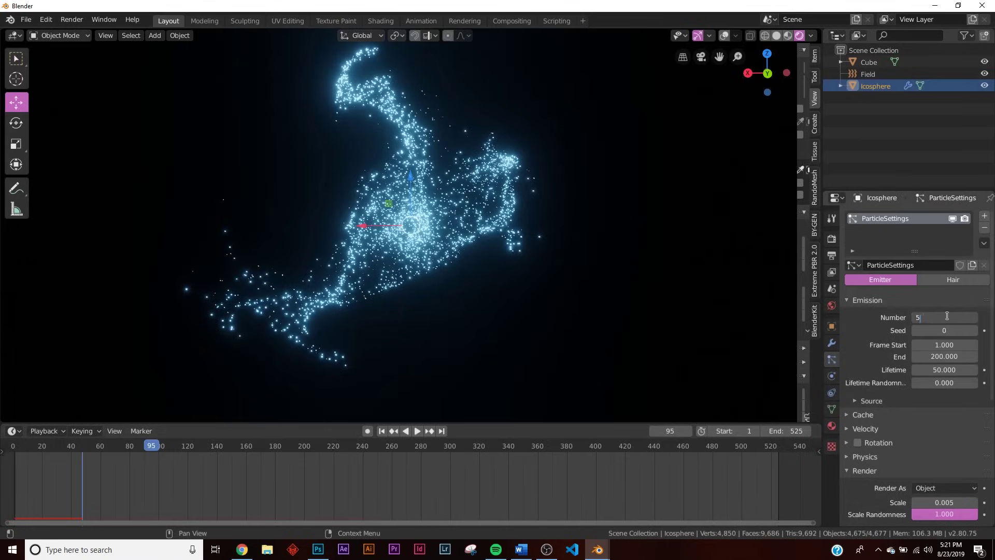
type("50000")
key("Return")
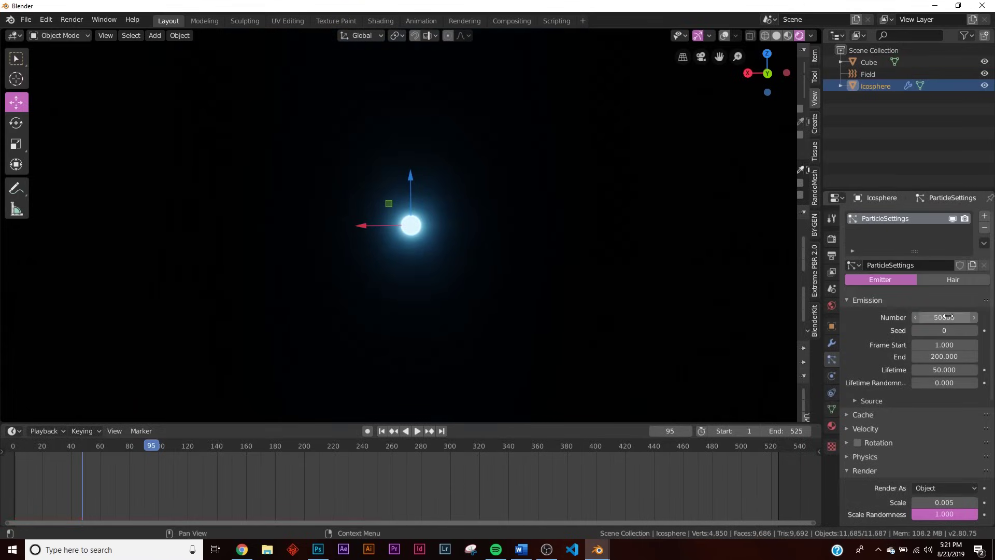
left_click(381, 431)
left_click(418, 431)
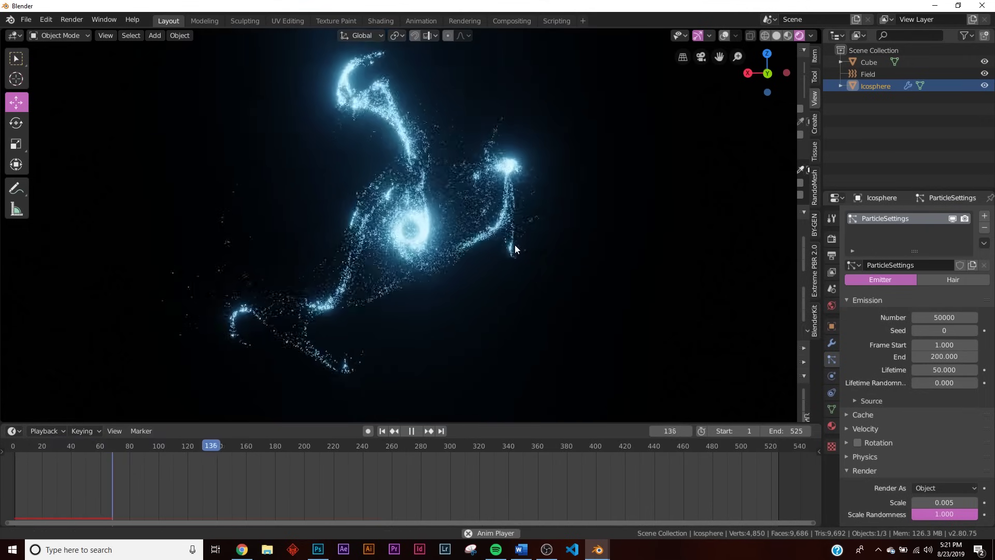
left_click_drag(477, 422, 477, 453)
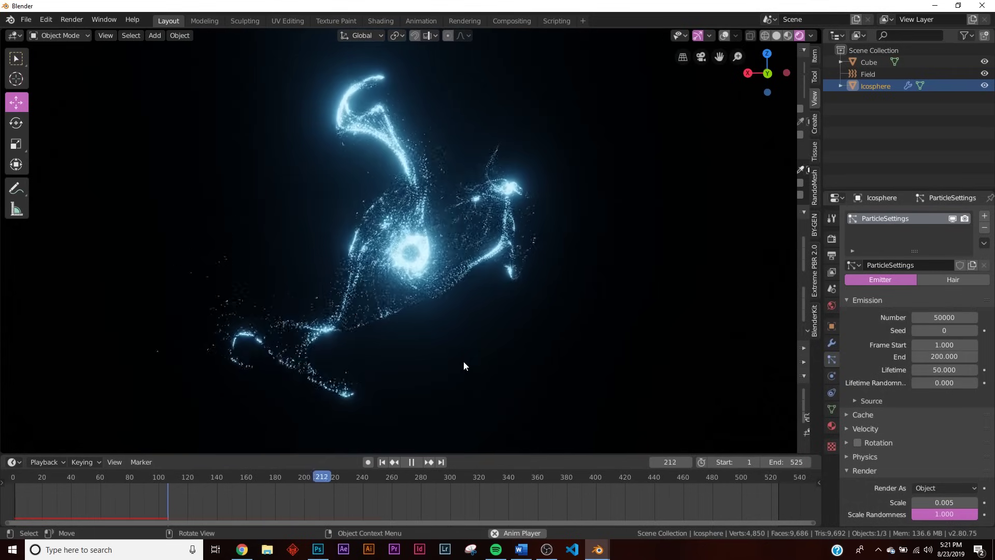
left_click(409, 463)
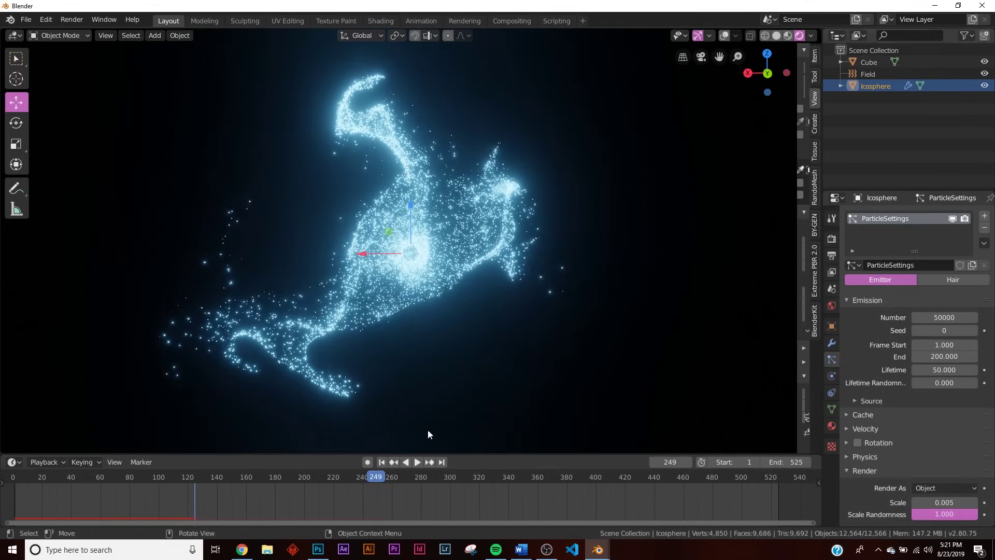
Select the Field and review its turbulence physics settings while replaying from the start.
left_click(869, 72)
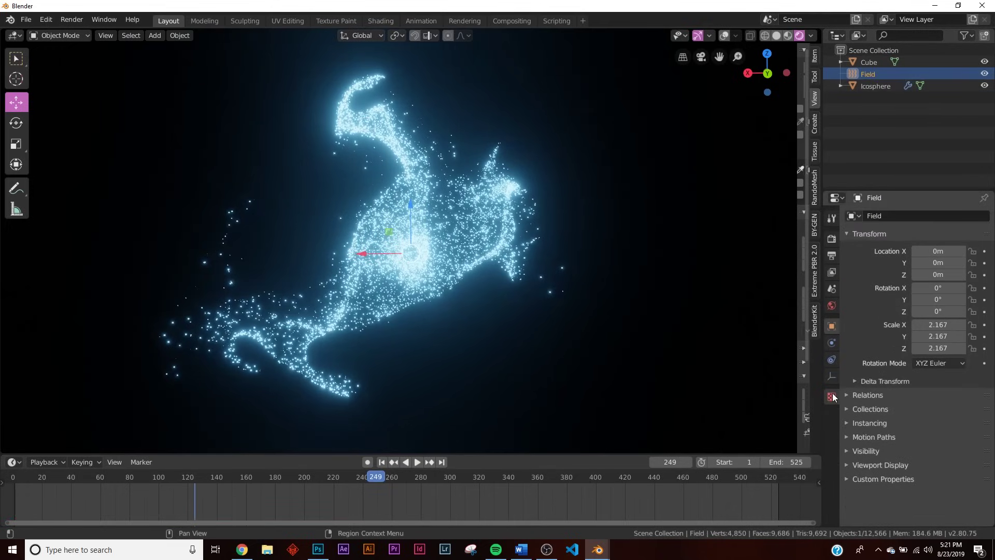
left_click(832, 342)
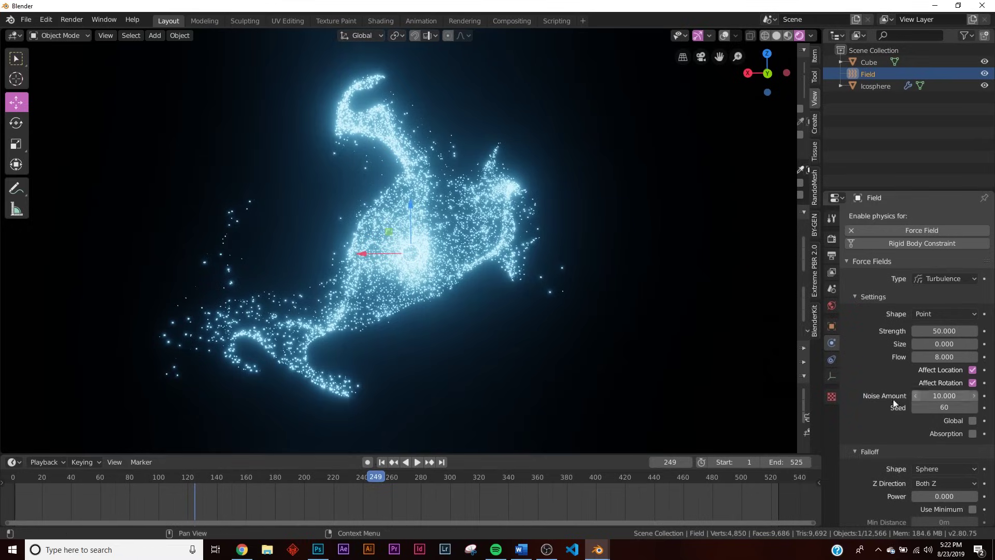
left_click(380, 462)
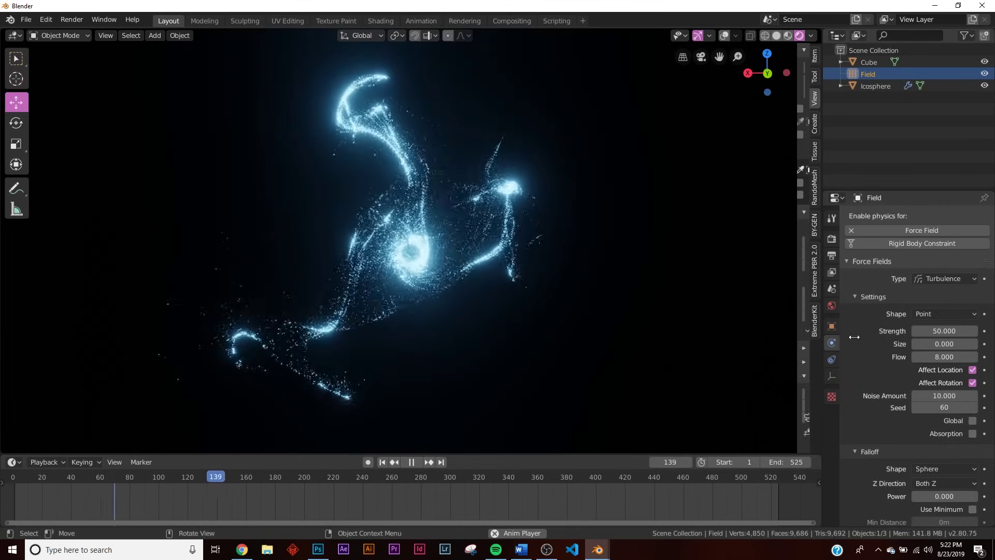
middle_click_drag(518, 222, 501, 246)
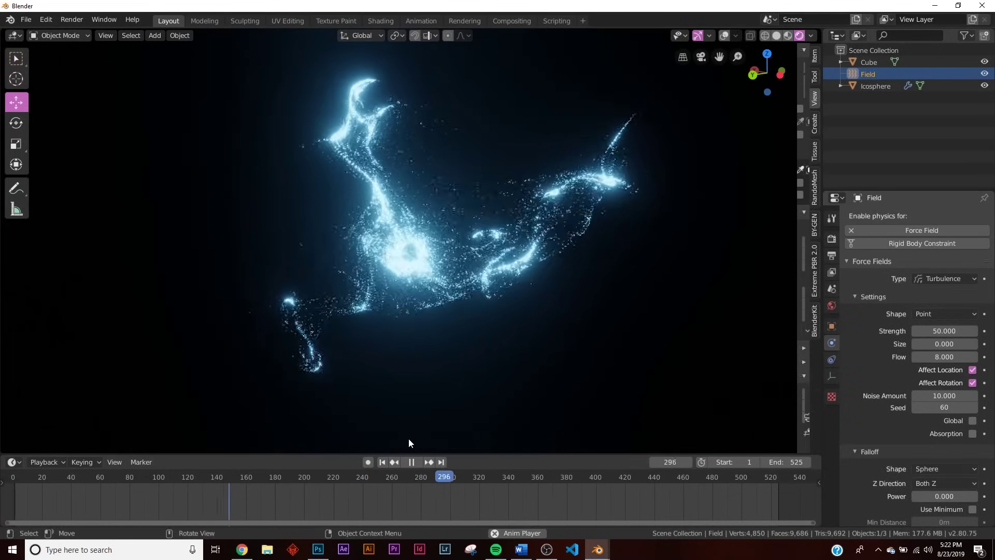
Stop playback and add a camera to the scene.
left_click(412, 462)
key("shift+a")
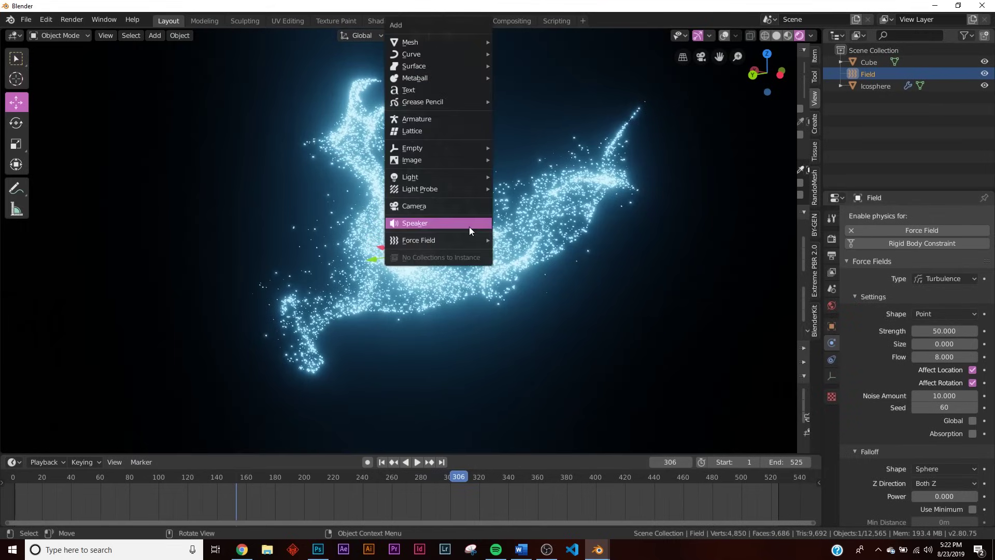
left_click(455, 208)
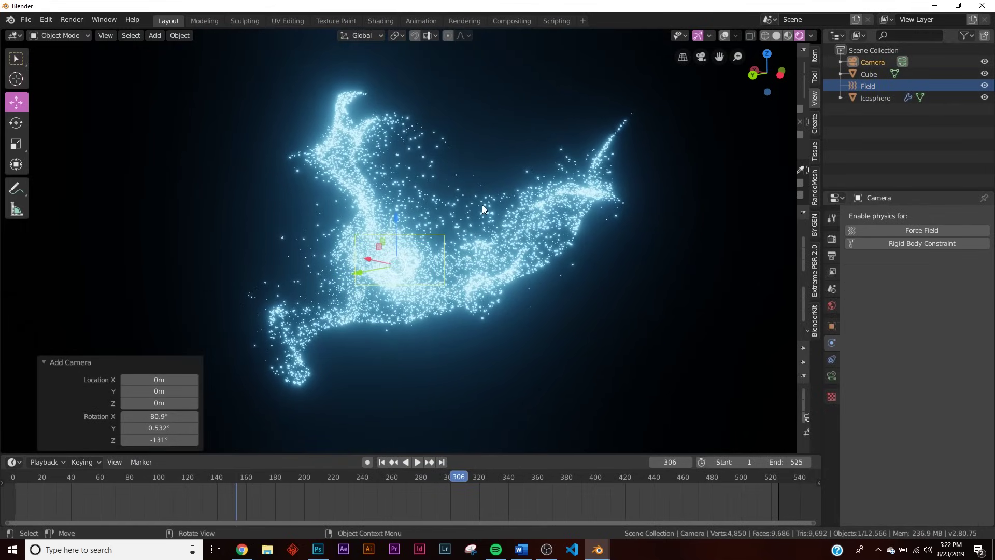
Align the camera to the current view and pull it back to frame the swirl.
key("ctrl+alt+KP_0")
key("g")
key("z")
key("z")
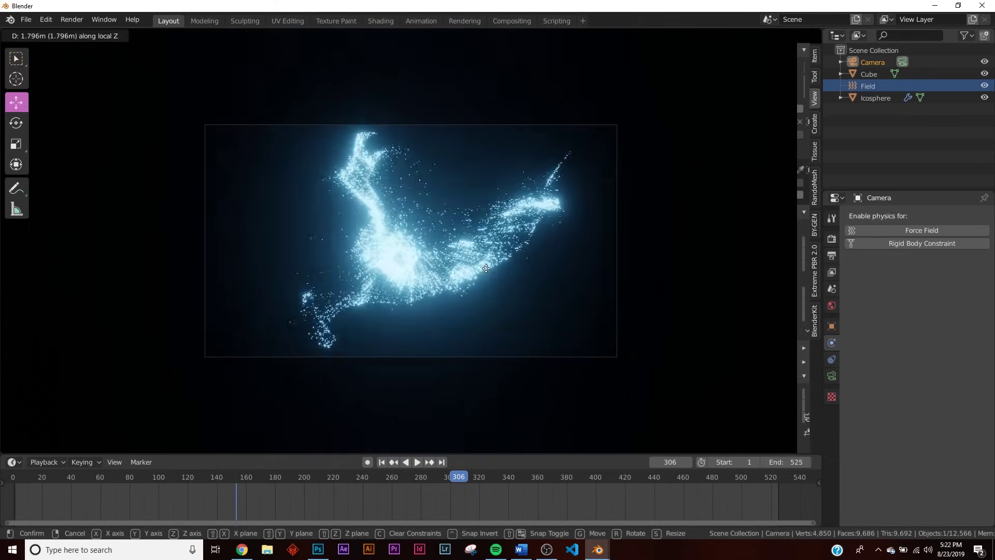
left_click(487, 279)
key("g")
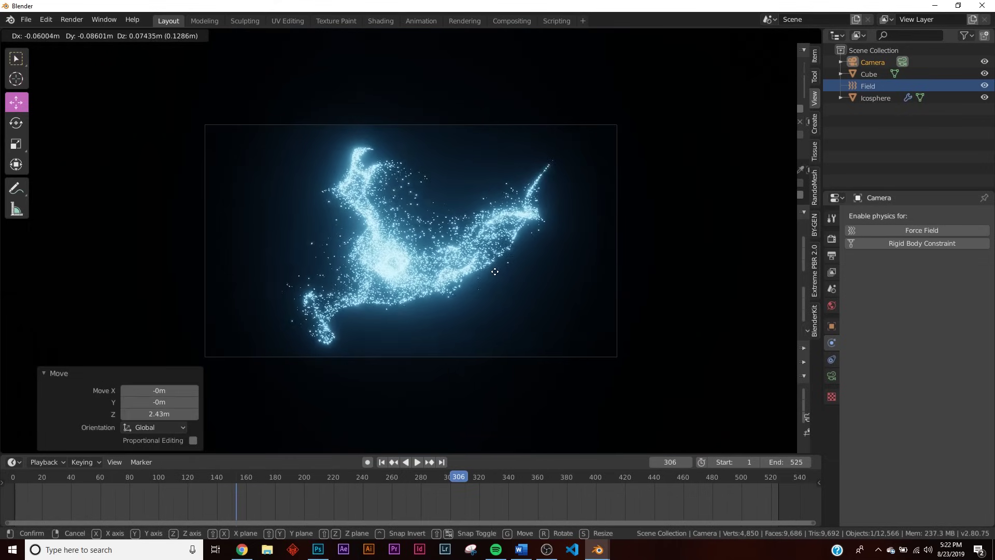
left_click(495, 271)
key("Home")
Set the Icosphere's particle render scale to 0.003 and rewind to frame 1.
left_click(399, 293)
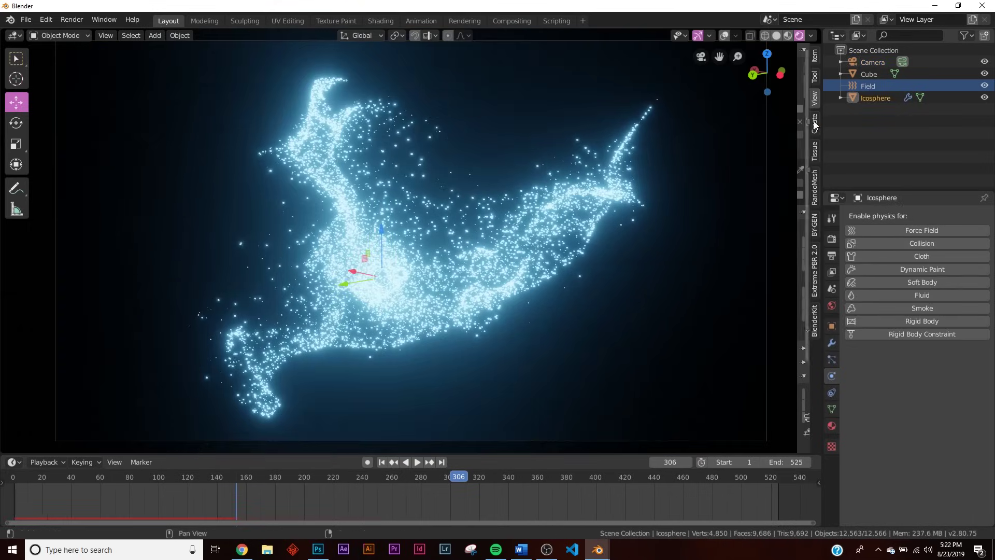
left_click(869, 98)
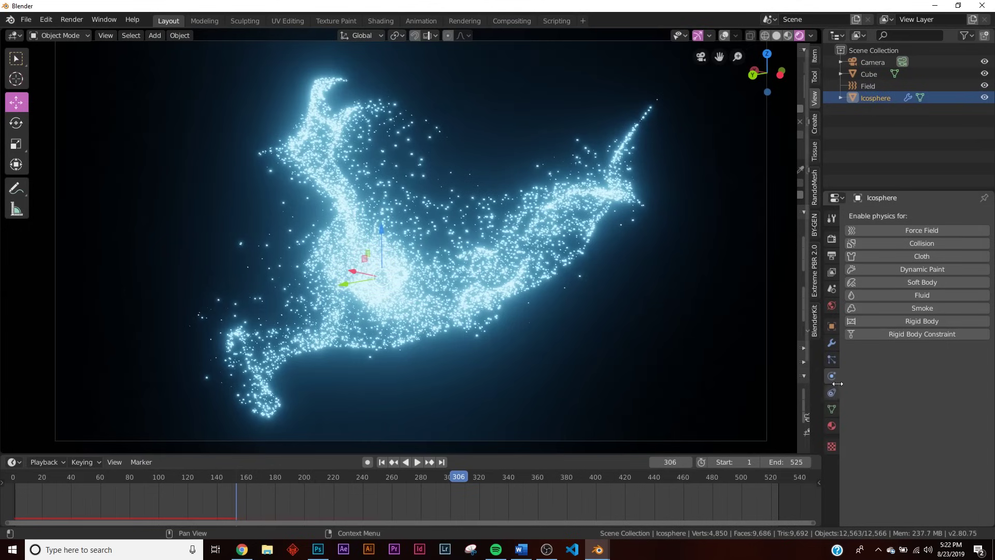
left_click(832, 359)
scroll(953, 362, "down", 5)
double_click(939, 378)
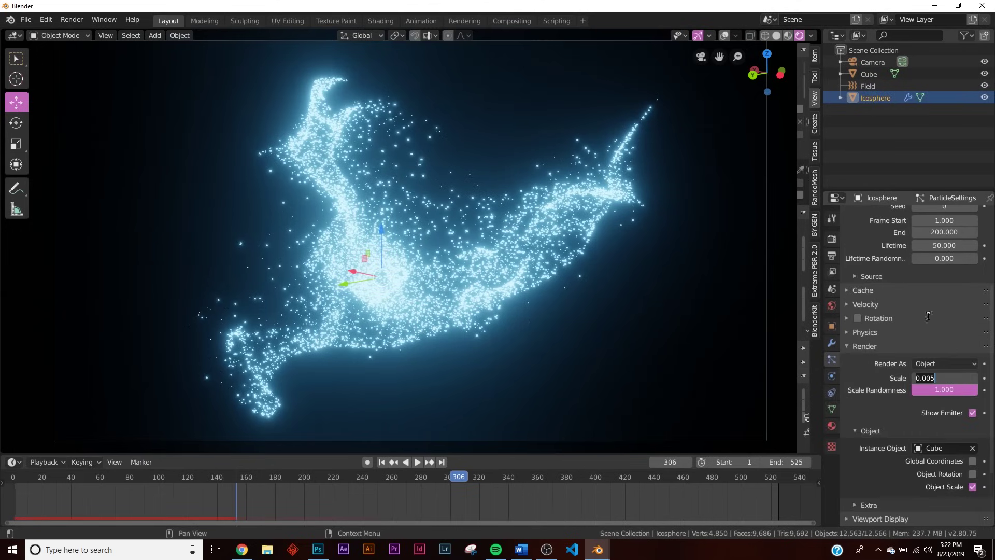
type("0.003")
key("Return")
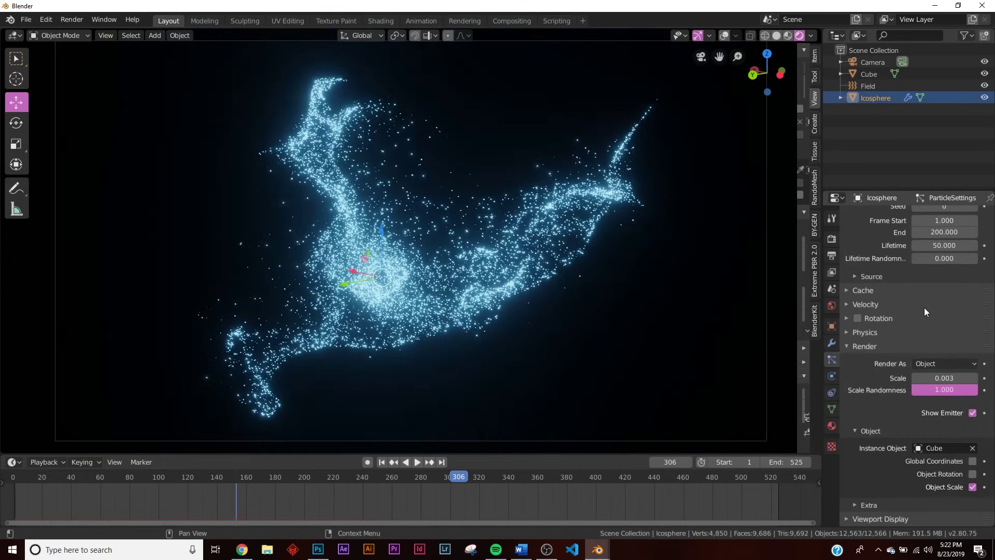
left_click(382, 462)
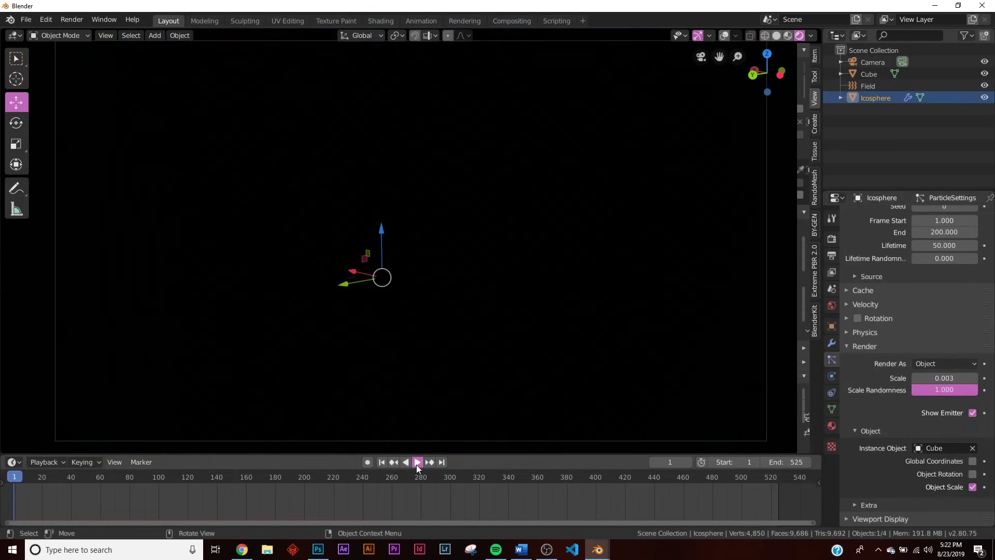
Play the 0.003-scale swirl, stop at frame 167, and bring up the Add menu.
left_click(417, 462)
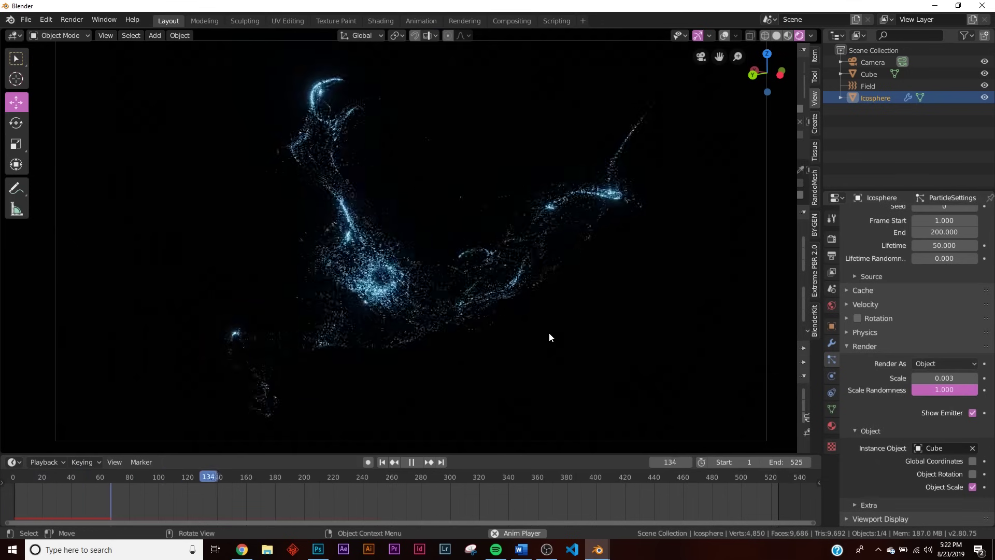
left_click(418, 462)
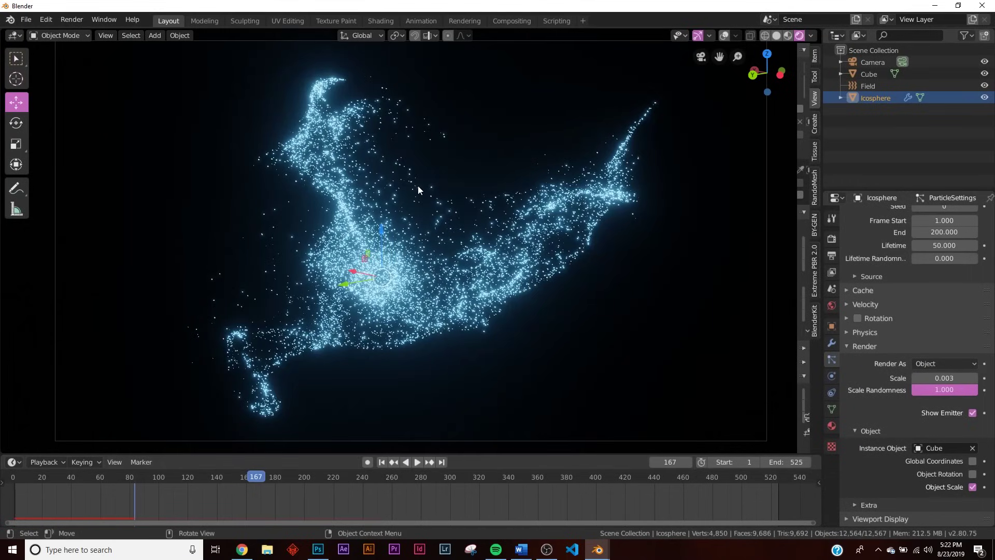
key("shift+a")
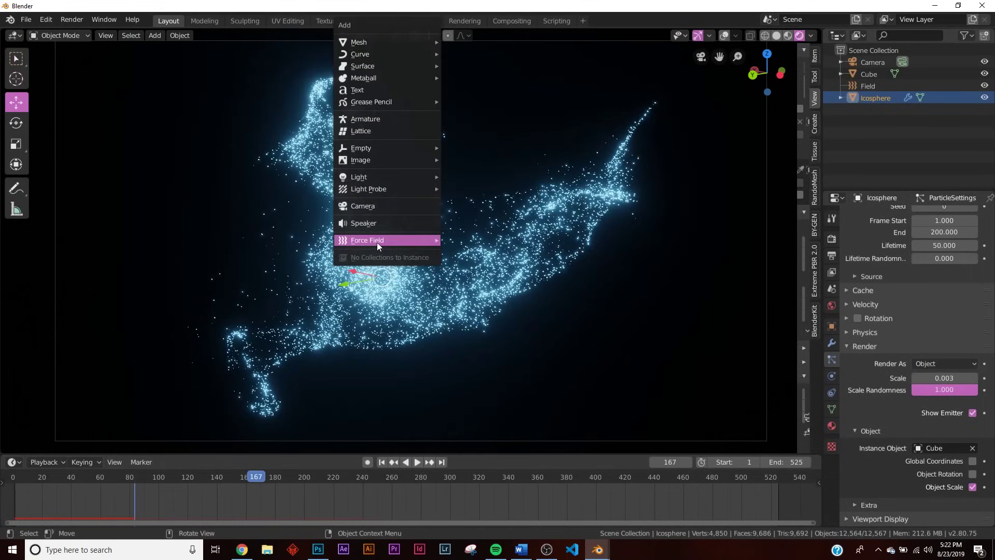
Add a Vortex force field (Field.001) and show its physics settings.
mouse_move(377, 240)
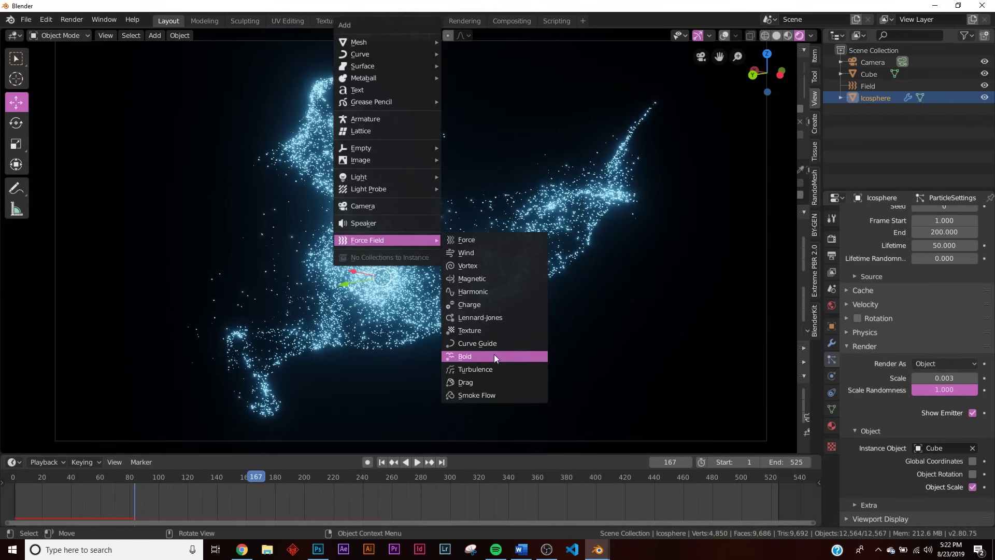
left_click(480, 269)
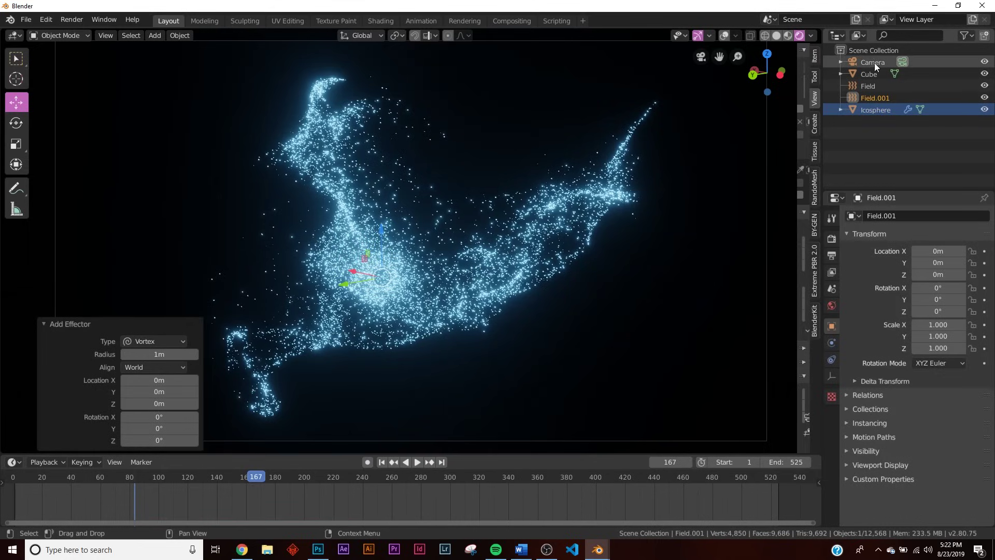
left_click(831, 344)
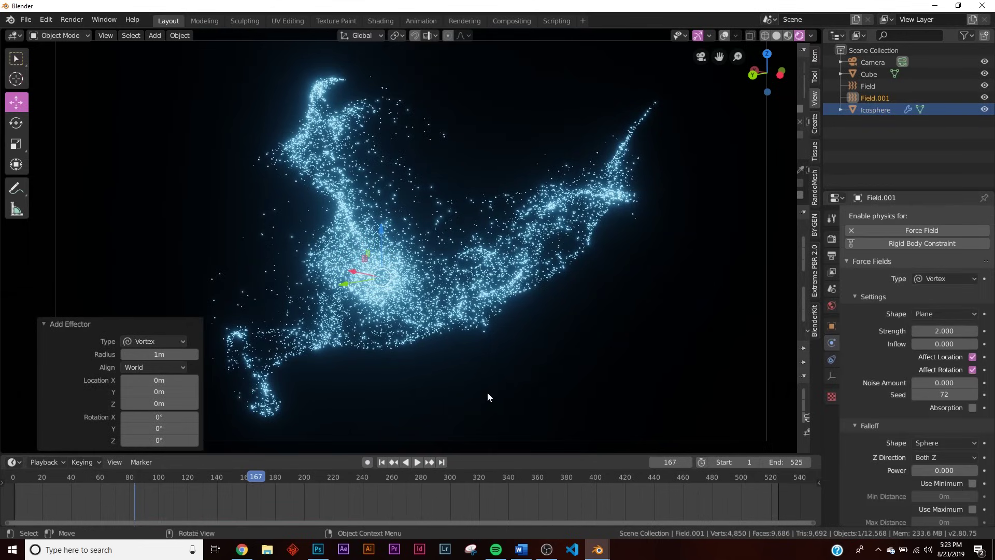
Replay the vortex swirl from frame 1, viewing it through the camera until frame 380.
left_click(381, 462)
left_click(417, 461)
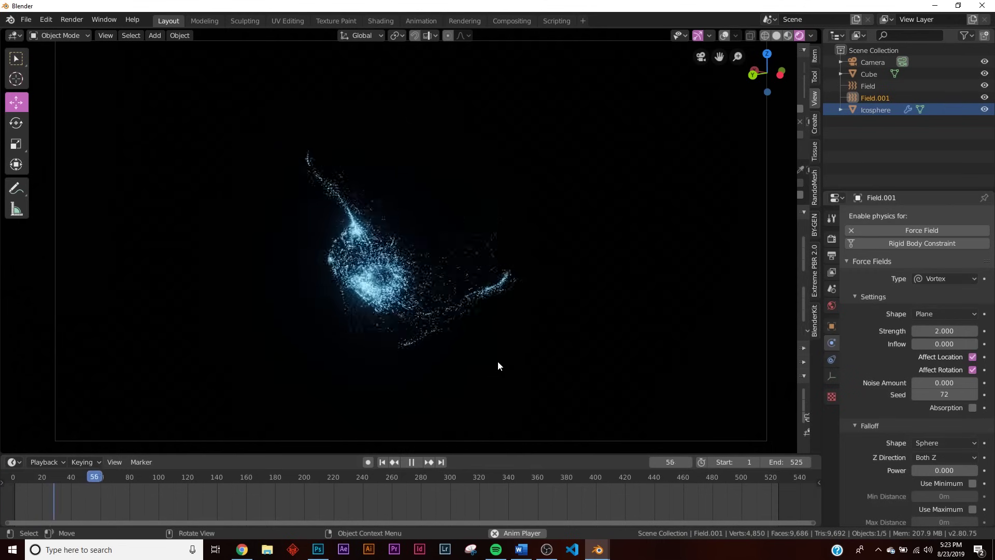
middle_click_drag(498, 329, 421, 302)
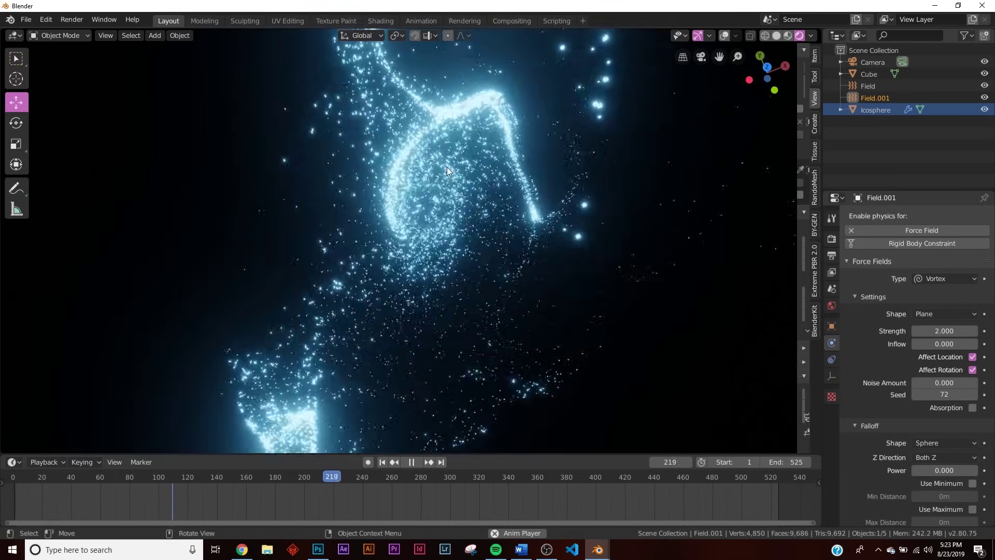
middle_click_drag(447, 171, 505, 225)
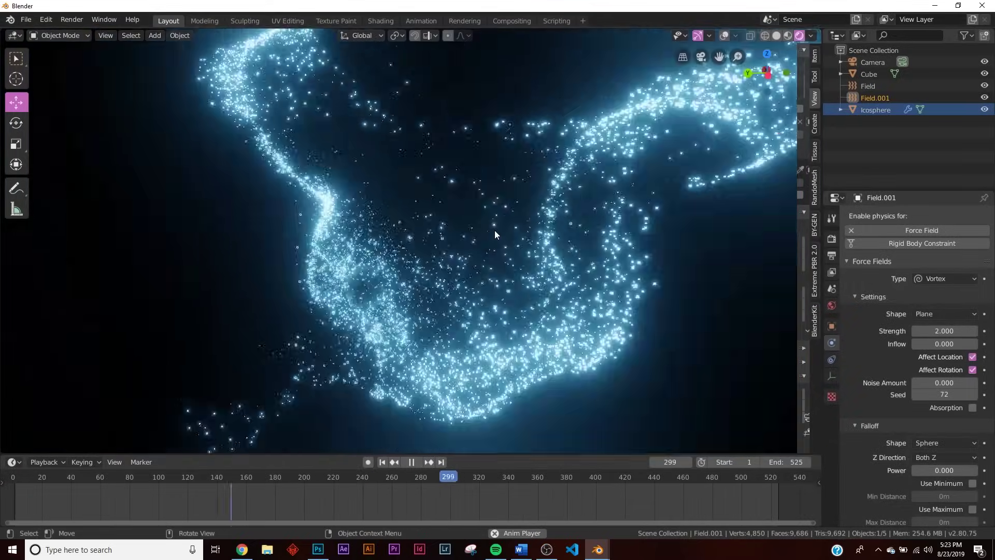
key("KP_0")
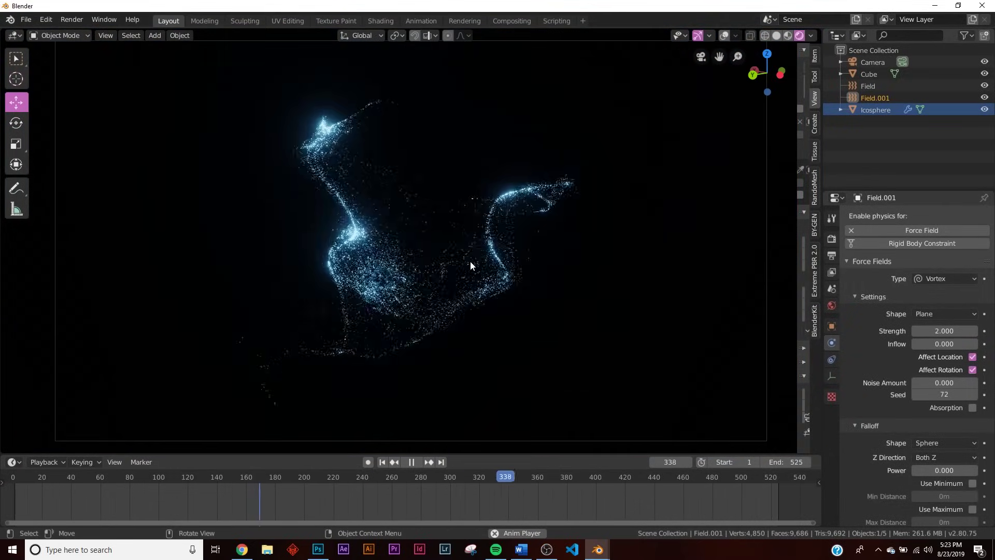
left_click(409, 462)
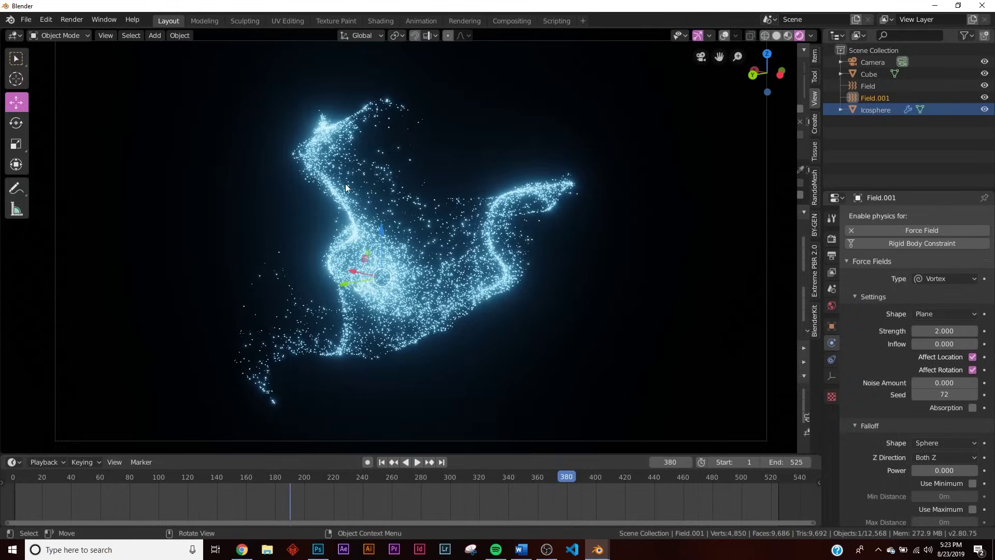
Bake the Icosphere's particle cache from frame 1 (251 frames) and play the baked swirl.
left_click(382, 463)
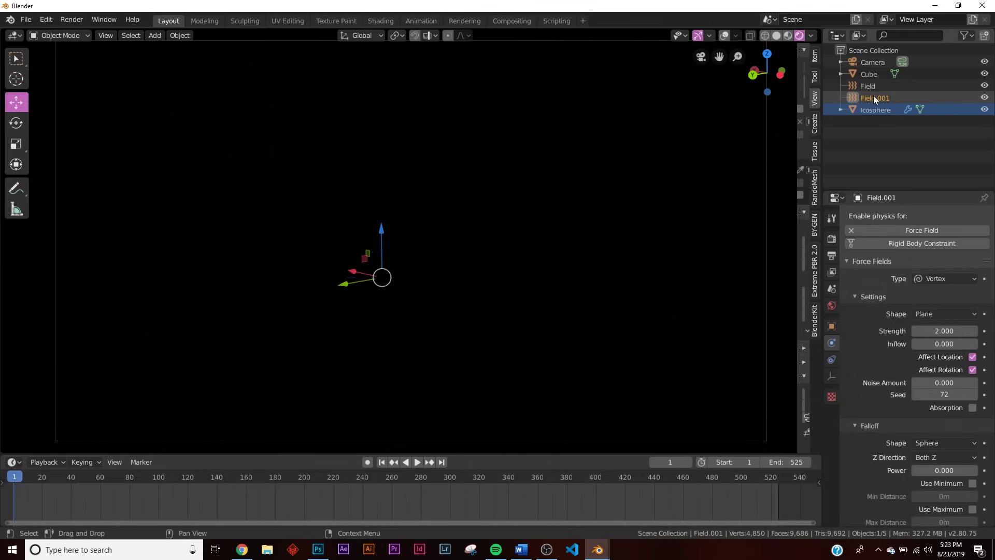
left_click(871, 111)
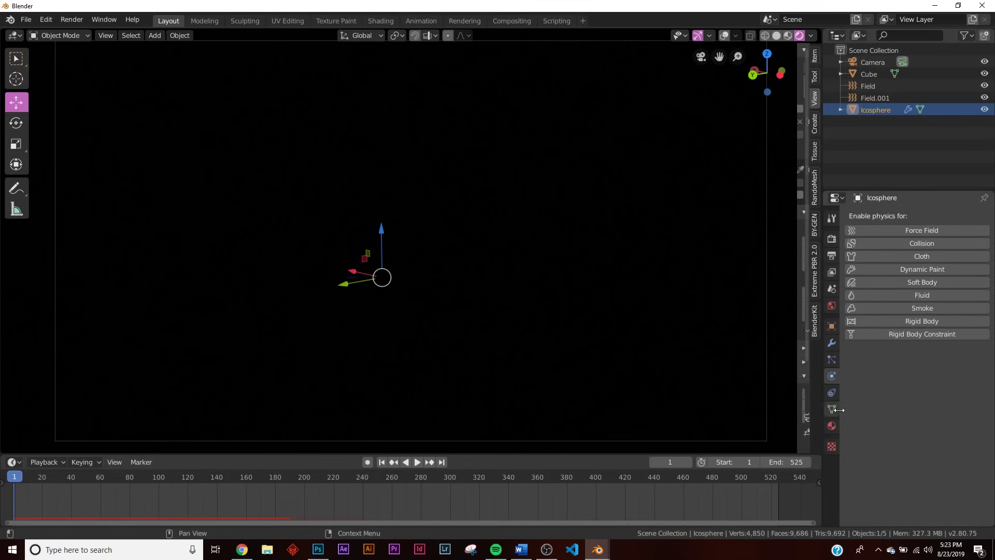
left_click(831, 360)
scroll(916, 363, "up", 3)
scroll(916, 362, "down", 2)
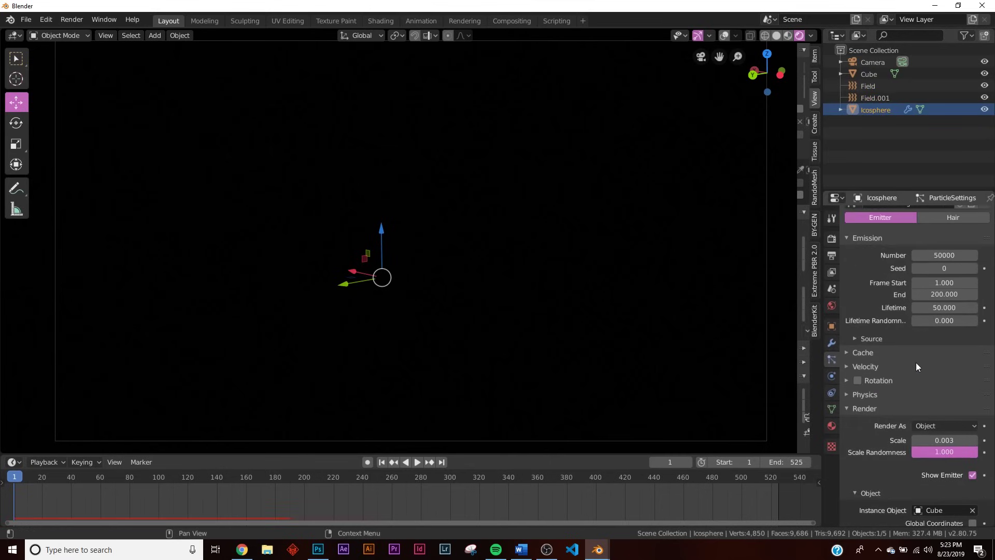
left_click(865, 353)
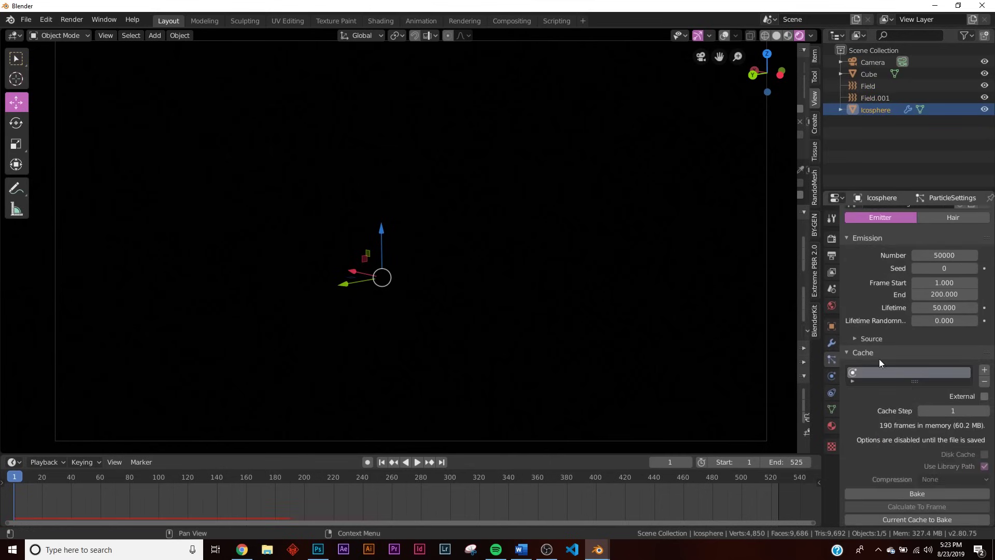
left_click(919, 494)
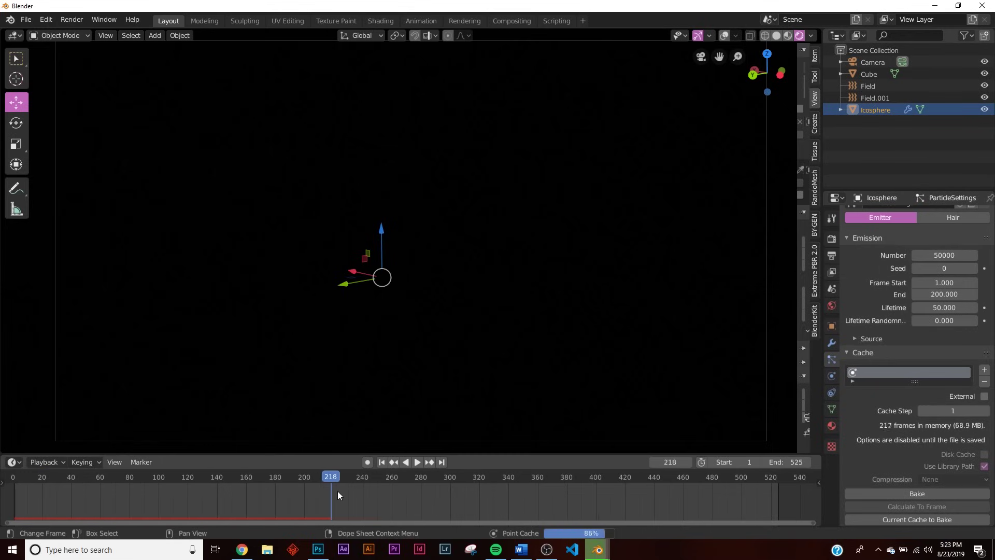
left_click(418, 462)
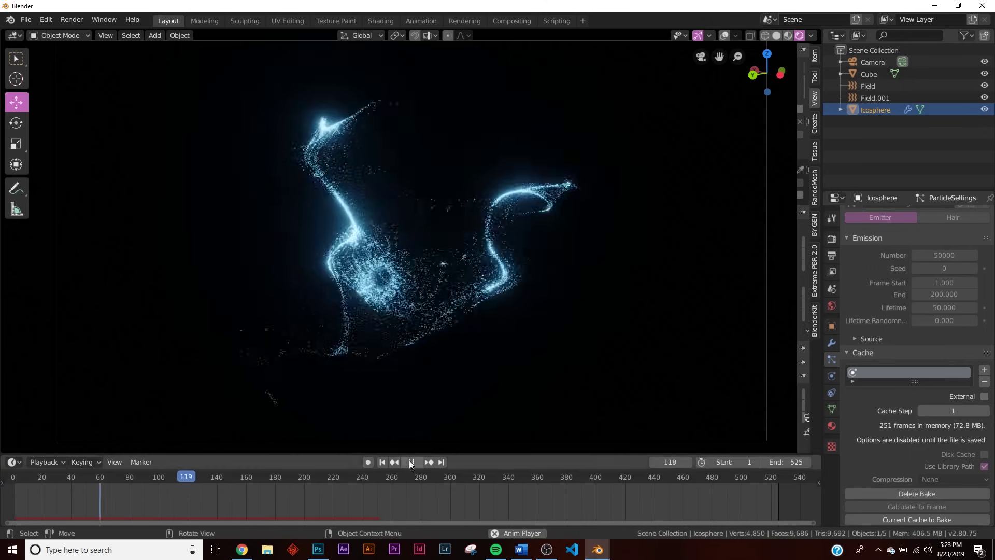
Move the camera -1.8 along its local Z axis, closer to the swirl.
left_click(856, 63)
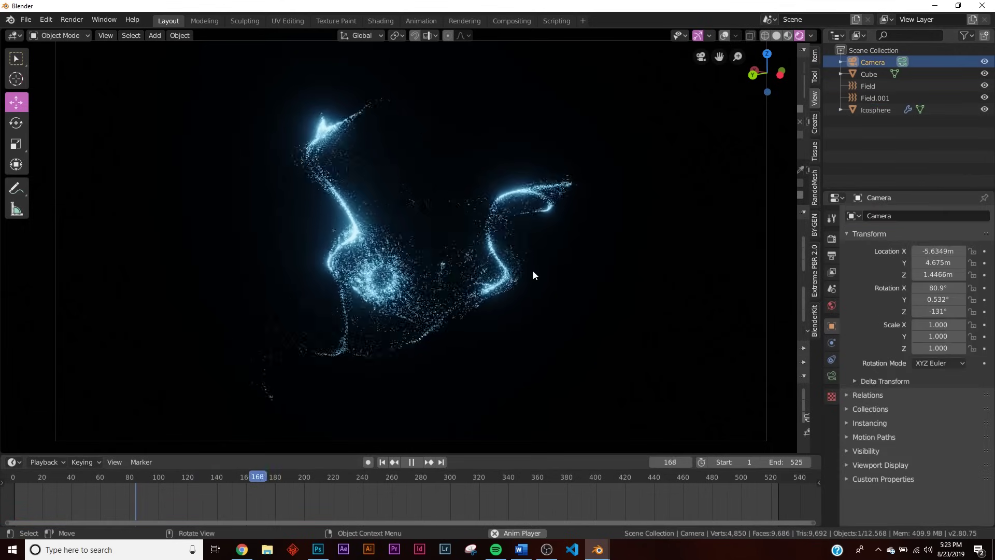
key("g")
key("z")
key("z")
type("-1.8")
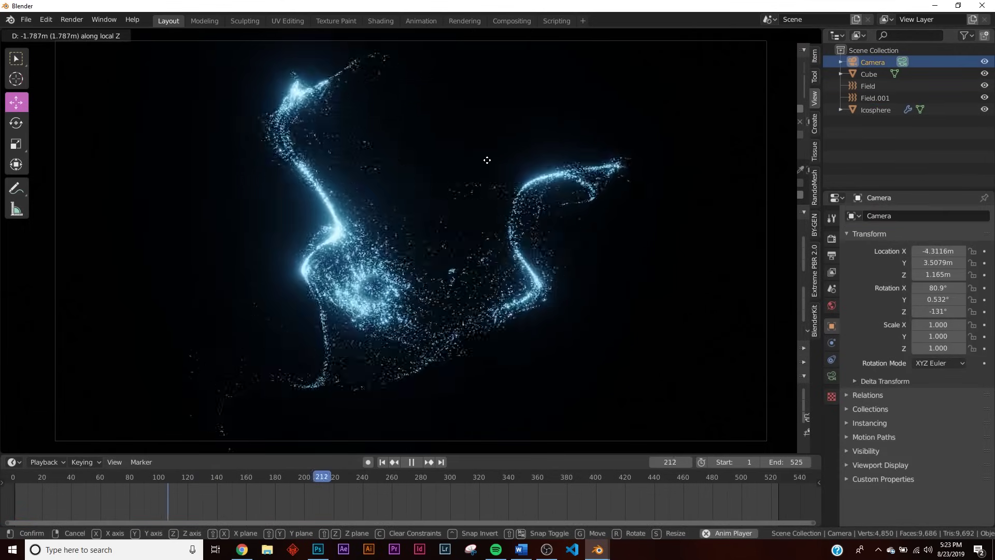
key("Return")
Tilt the camera to about 81.8°, −16.3°, −127°, then stop playback and rewind to frame 1.
key("r")
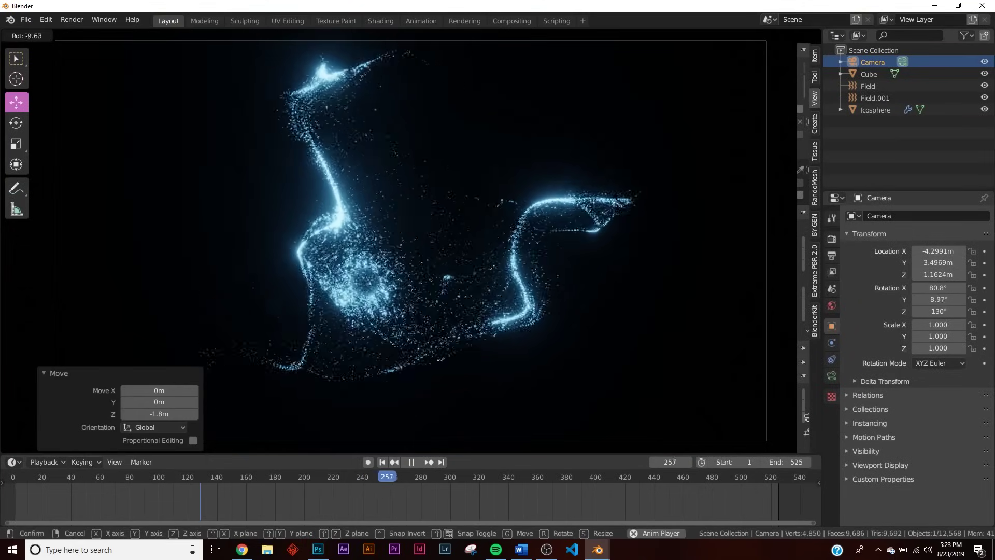
left_click(549, 282)
key("r")
key("r")
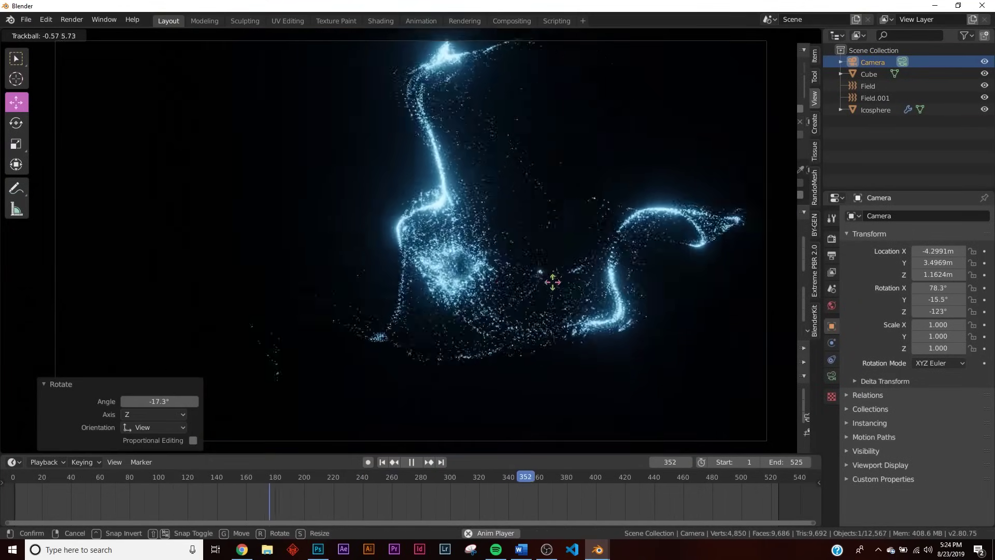
left_click(550, 284)
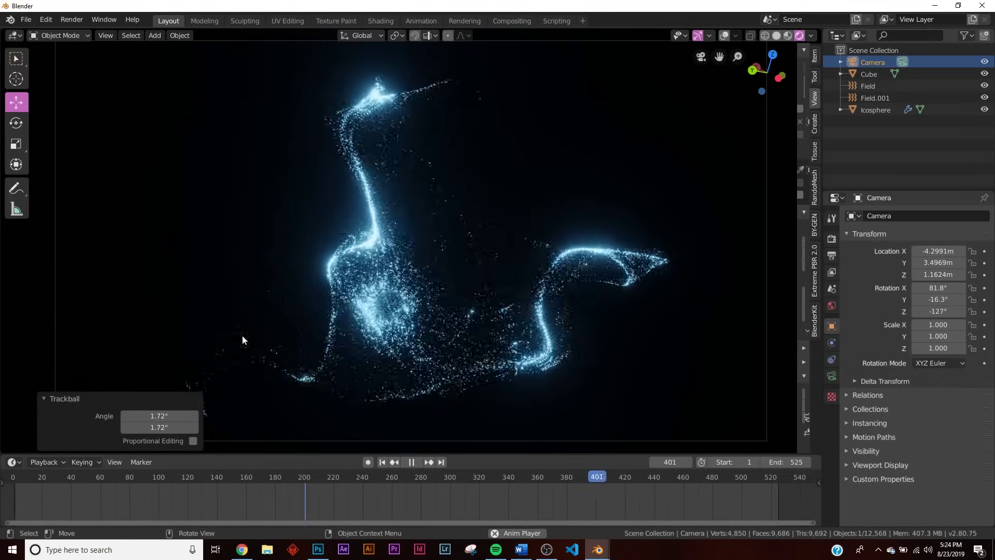
left_click(86, 397)
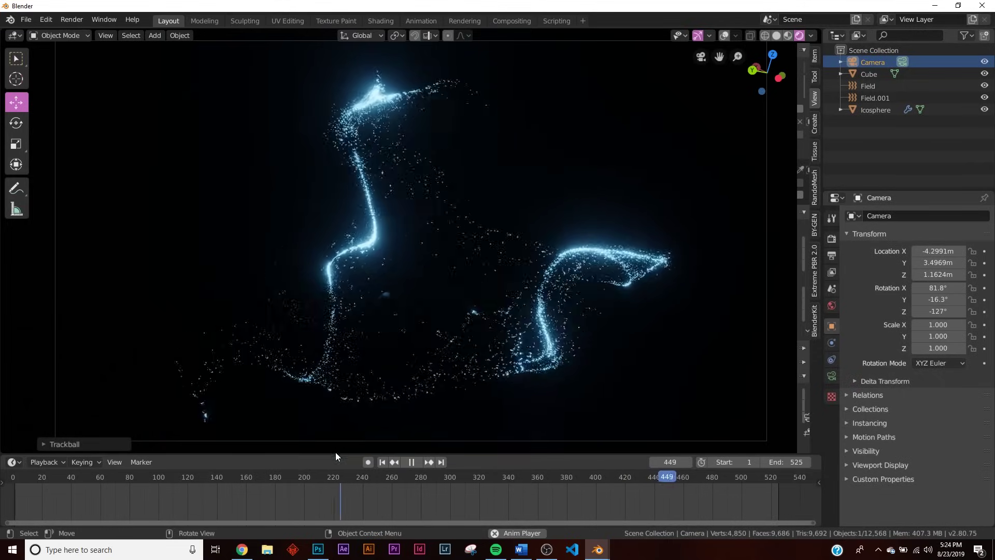
left_click(412, 462)
left_click(382, 462)
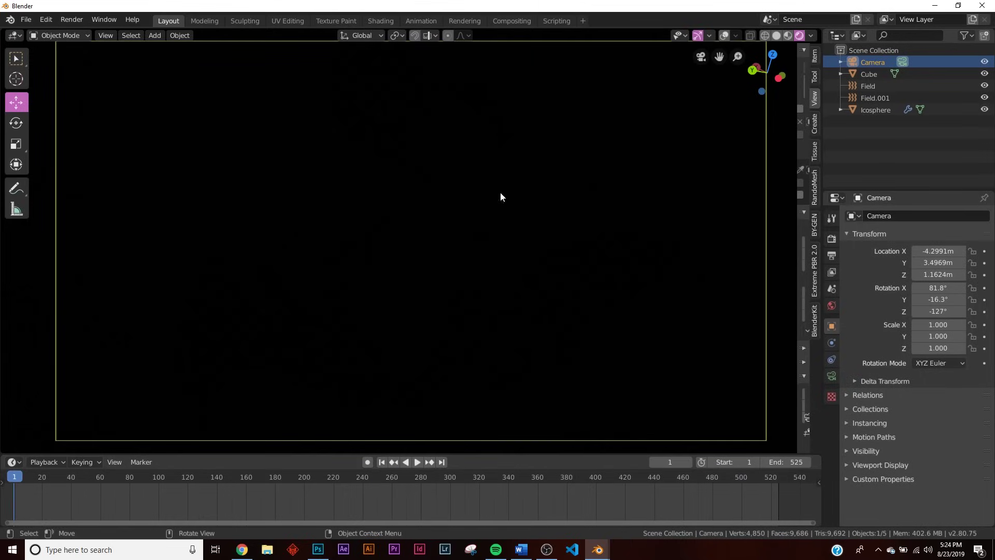
In Output Properties, set the output file format to FFmpeg video.
left_click(832, 256)
scroll(902, 279, "up", 1)
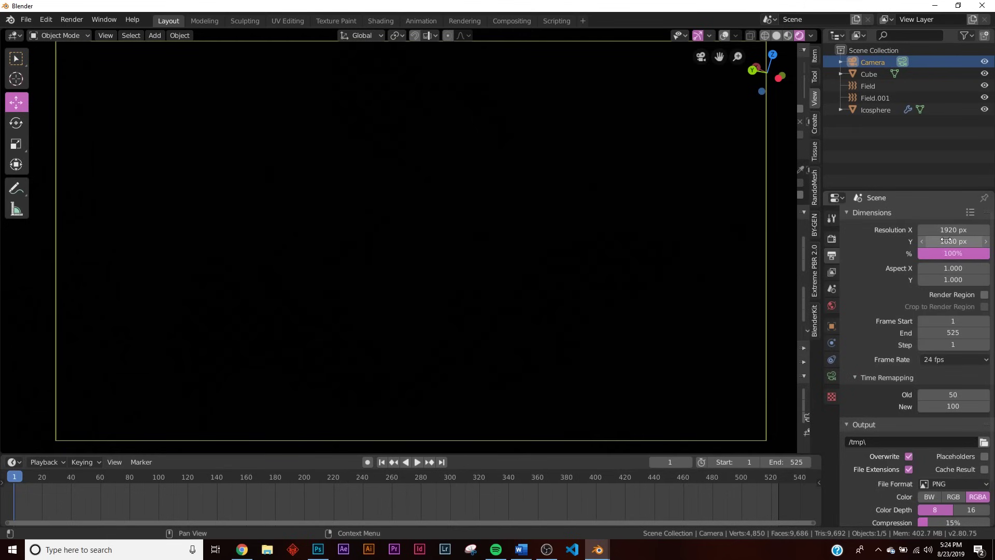
scroll(963, 440, "down", 1)
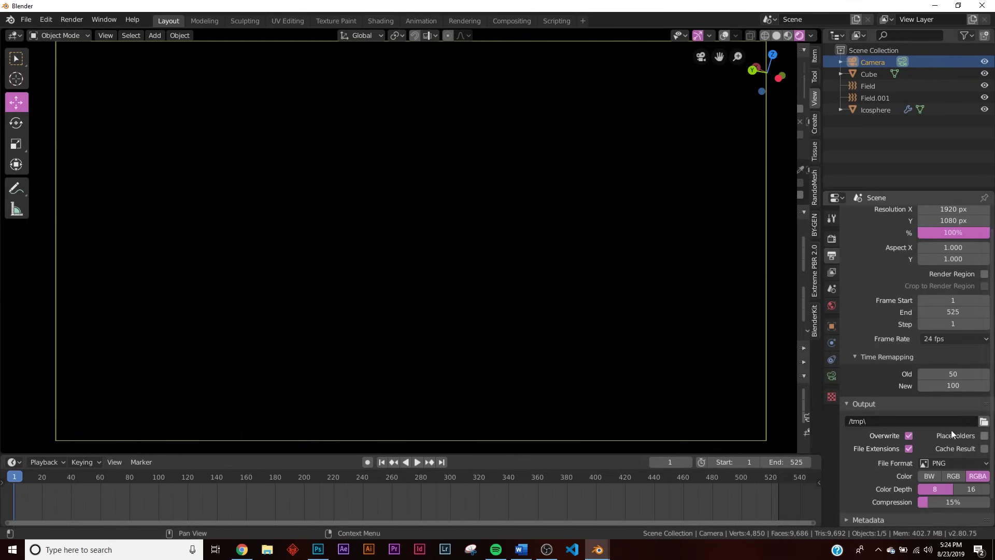
left_click(944, 465)
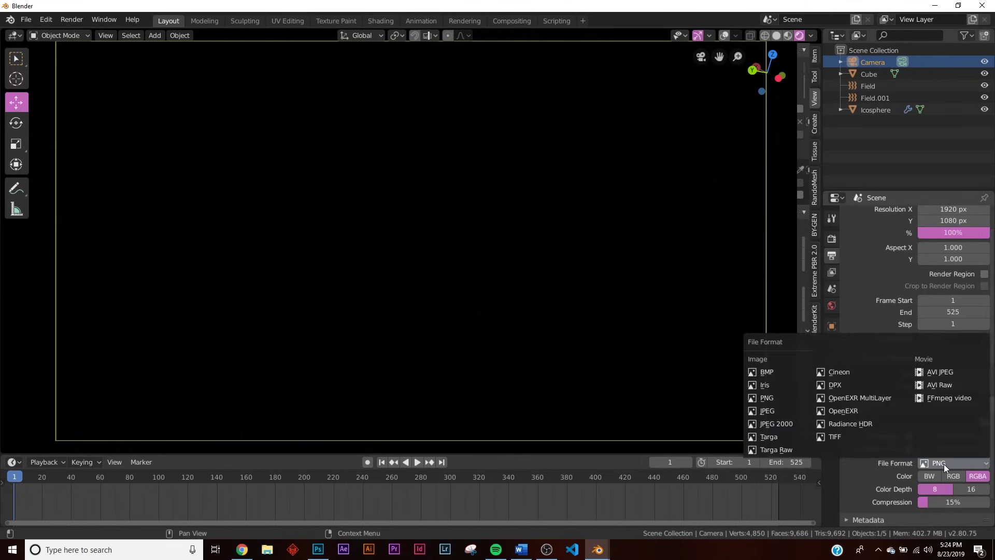
left_click(942, 400)
Set the video container to MPEG-4 and output quality to Perceptually lossless.
scroll(944, 402, "down", 1)
left_click(888, 479)
scroll(888, 480, "down", 5)
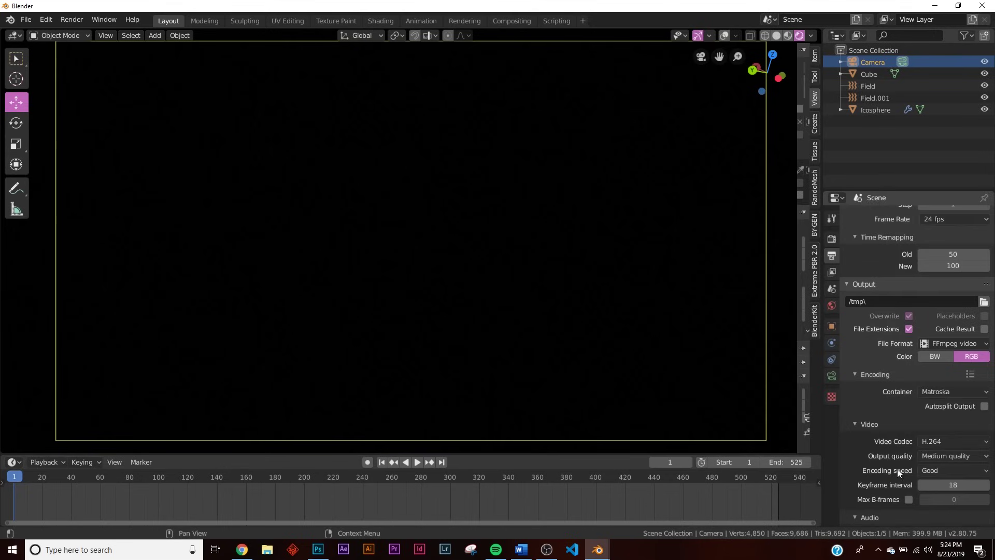
left_click(935, 394)
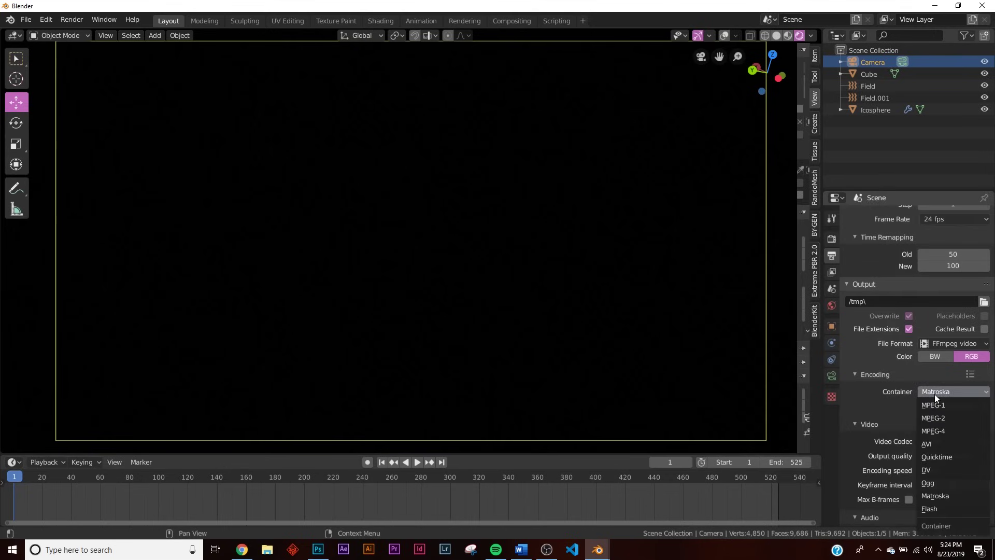
left_click(936, 430)
left_click(960, 455)
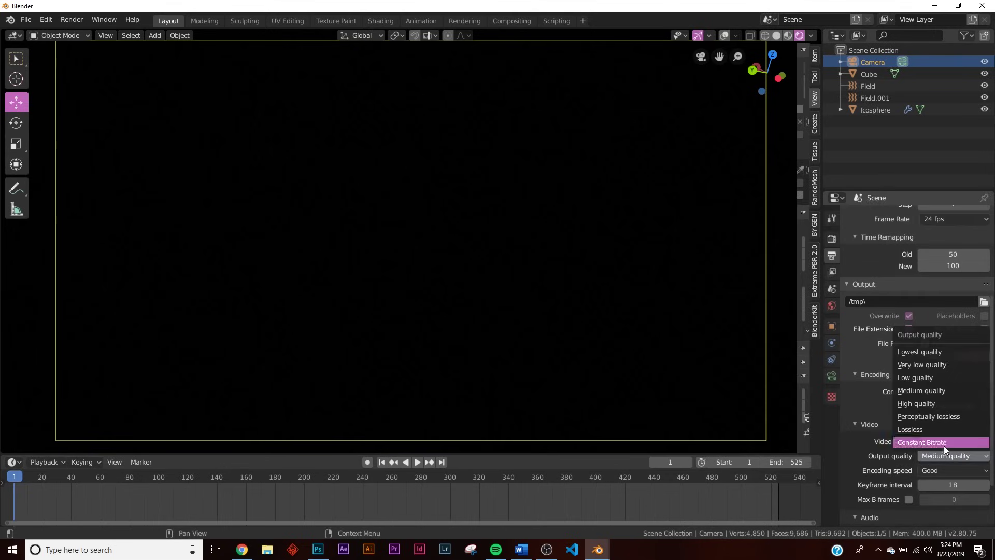
left_click(937, 419)
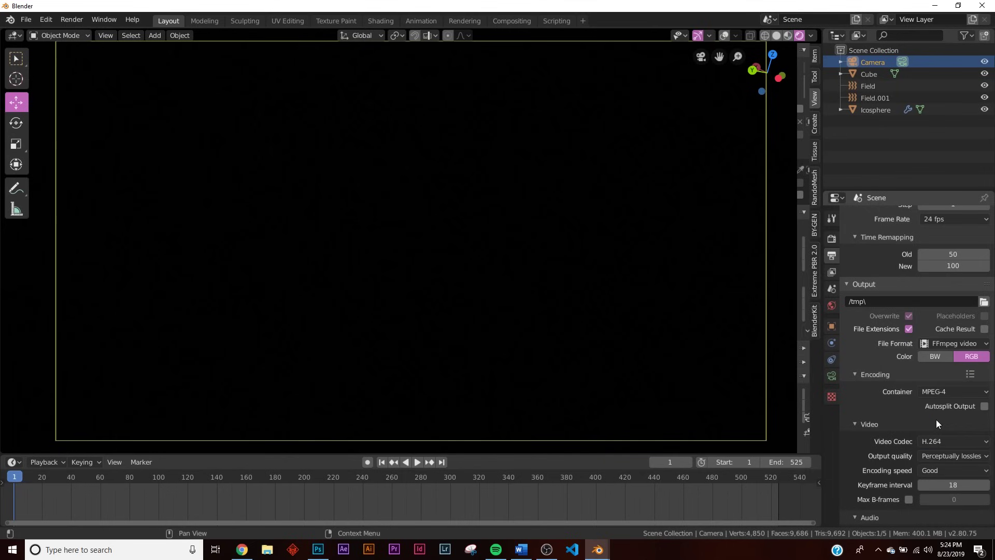
left_click(72, 20)
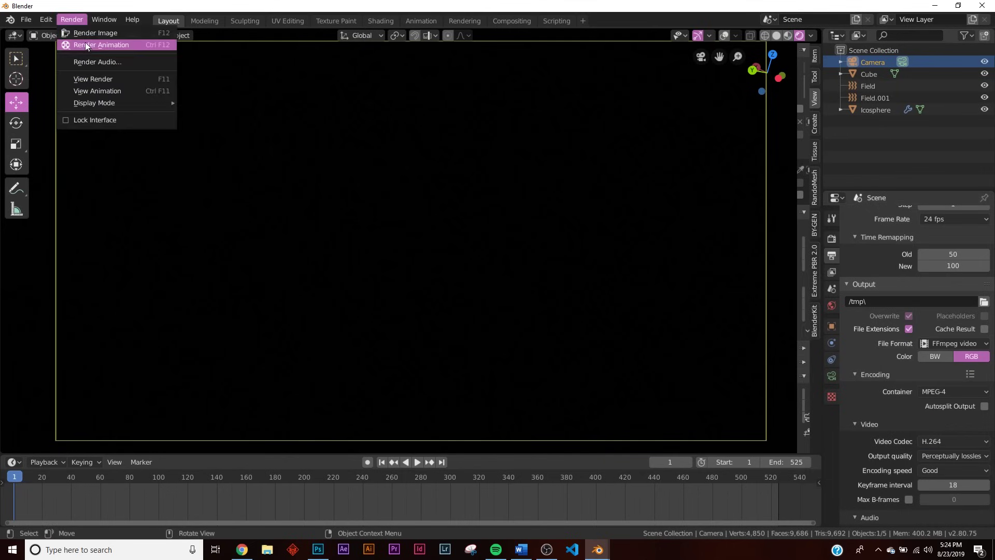
Render the full animation to an MPEG-4 video with Render Animation.
left_click(87, 45)
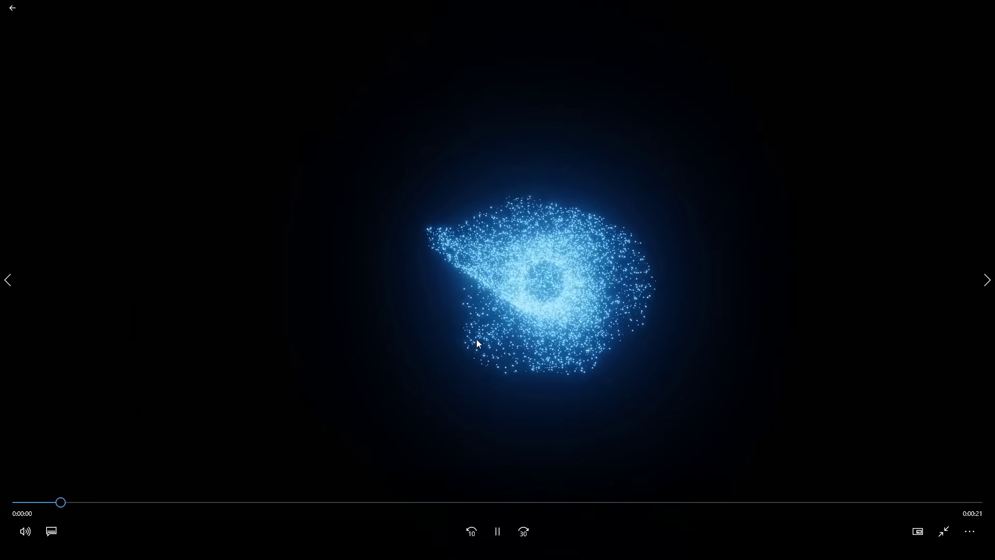